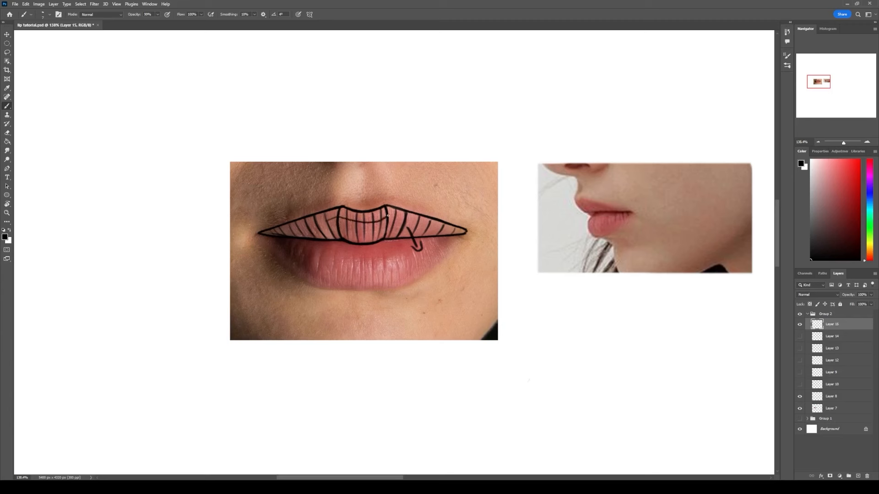
# Draw crossing contour lines over the central bulge of the upper lip in the front-view photo
pyautogui.moveTo(330, 231); pyautogui.dragTo(396, 227)
pyautogui.moveTo(363, 183); pyautogui.dragTo(364, 202)
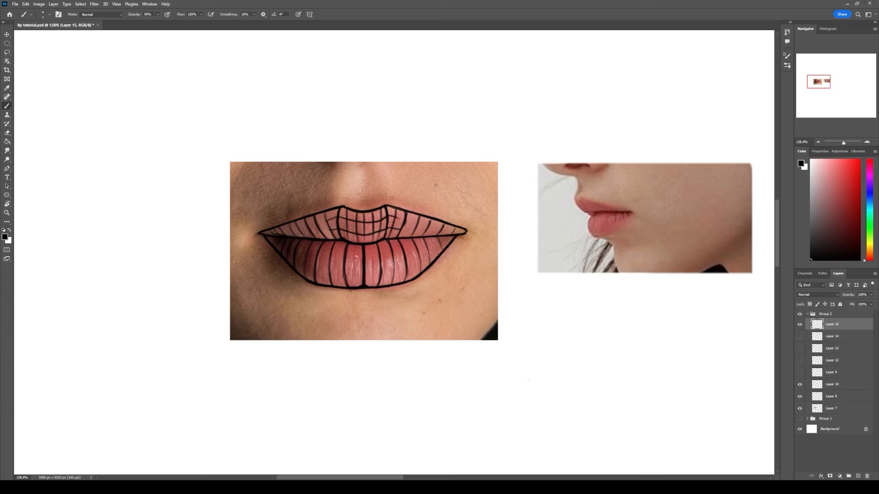
pyautogui.moveTo(375, 282); pyautogui.dragTo(415, 235)
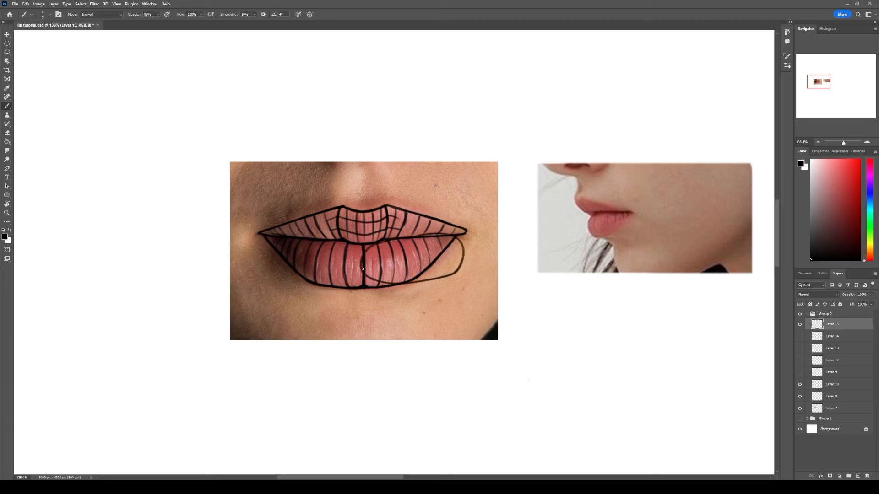
pyautogui.hotkey('ctrl', 'z')
pyautogui.moveTo(346, 245)
pyautogui.mouseDown()
pyautogui.moveTo(268, 260)
pyautogui.moveTo(315, 288)
pyautogui.moveTo(355, 280)
pyautogui.moveTo(344, 243)
pyautogui.mouseUp()
pyautogui.hotkey('ctrl', 'z')
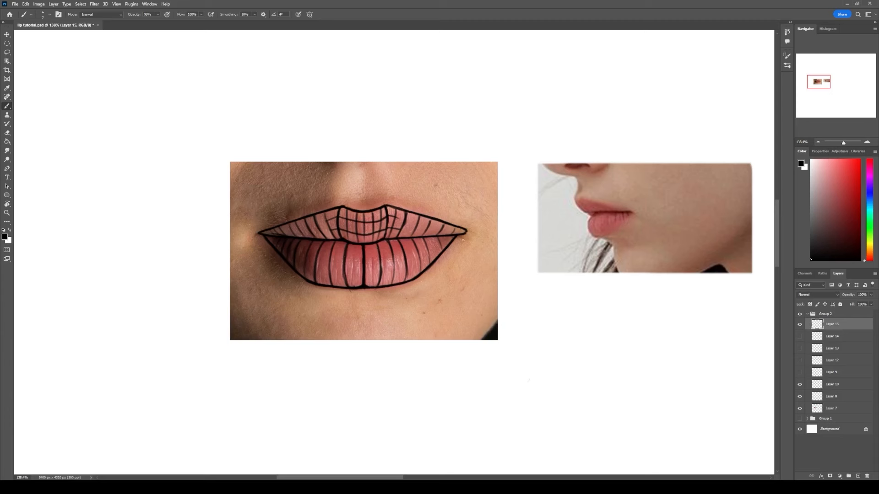
# Draw curved contour lines on the side-view lower lip and sketch a tapered cylinder with section rings below that photo
pyautogui.moveTo(610, 212)
pyautogui.mouseDown()
pyautogui.moveTo(622, 249)
pyautogui.moveTo(607, 200)
pyautogui.moveTo(586, 231)
pyautogui.moveTo(603, 223)
pyautogui.moveTo(589, 227)
pyautogui.moveTo(595, 236)
pyautogui.moveTo(596, 218)
pyautogui.moveTo(598, 237)
pyautogui.mouseUp()
pyautogui.hotkey('ctrl', 'z')
pyautogui.moveTo(527, 332)
pyautogui.mouseDown()
pyautogui.moveTo(508, 361)
pyautogui.moveTo(524, 381)
pyautogui.moveTo(539, 369)
pyautogui.moveTo(538, 341)
pyautogui.moveTo(524, 332)
pyautogui.moveTo(506, 349)
pyautogui.moveTo(511, 378)
pyautogui.moveTo(532, 383)
pyautogui.moveTo(542, 368)
pyautogui.moveTo(540, 331)
pyautogui.moveTo(582, 345)
pyautogui.mouseUp()
pyautogui.moveTo(522, 384)
pyautogui.mouseDown()
pyautogui.moveTo(554, 381)
pyautogui.moveTo(588, 347)
pyautogui.mouseUp()
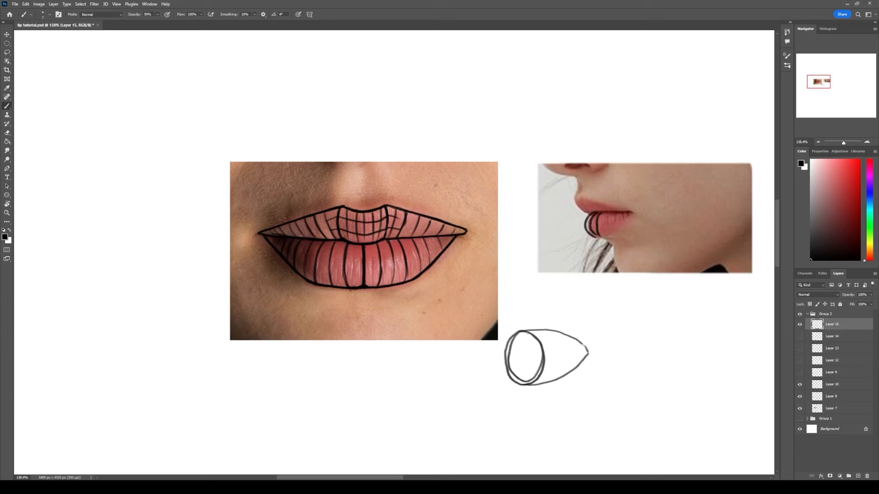
pyautogui.moveTo(541, 330)
pyautogui.mouseDown()
pyautogui.moveTo(558, 359)
pyautogui.moveTo(552, 381)
pyautogui.mouseUp()
pyautogui.moveTo(560, 333)
pyautogui.mouseDown()
pyautogui.moveTo(574, 353)
pyautogui.moveTo(567, 376)
pyautogui.moveTo(578, 366)
pyautogui.mouseUp()
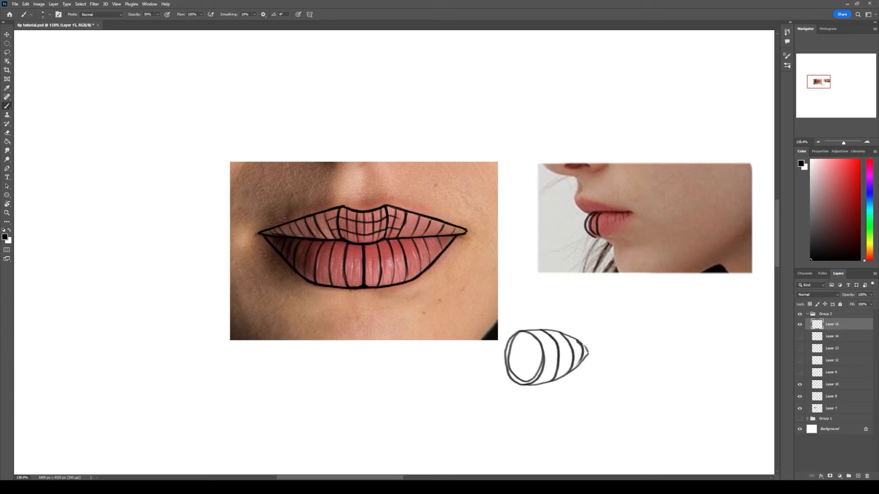
pyautogui.moveTo(437, 238)
pyautogui.mouseDown()
pyautogui.moveTo(442, 252)
pyautogui.moveTo(450, 241)
pyautogui.mouseUp()
pyautogui.moveTo(379, 242); pyautogui.dragTo(378, 282)
pyautogui.hotkey('ctrl', 'z')
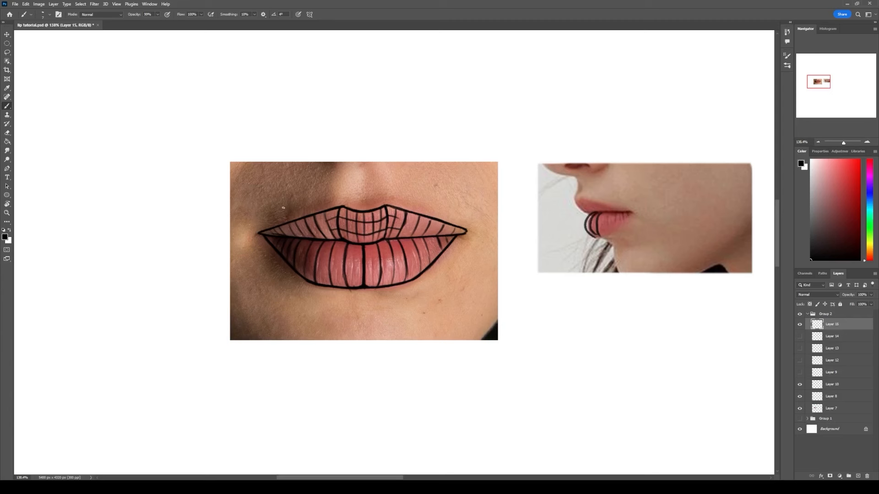
# Try a stroke along the upper lip's edge, undo it, and show Layer 9 with the upper rim contours
pyautogui.moveTo(283, 208)
pyautogui.mouseDown()
pyautogui.moveTo(268, 234)
pyautogui.moveTo(330, 211)
pyautogui.moveTo(388, 206)
pyautogui.moveTo(419, 215)
pyautogui.mouseUp()
pyautogui.hotkey('ctrl', 'z')
pyautogui.click(800, 372)
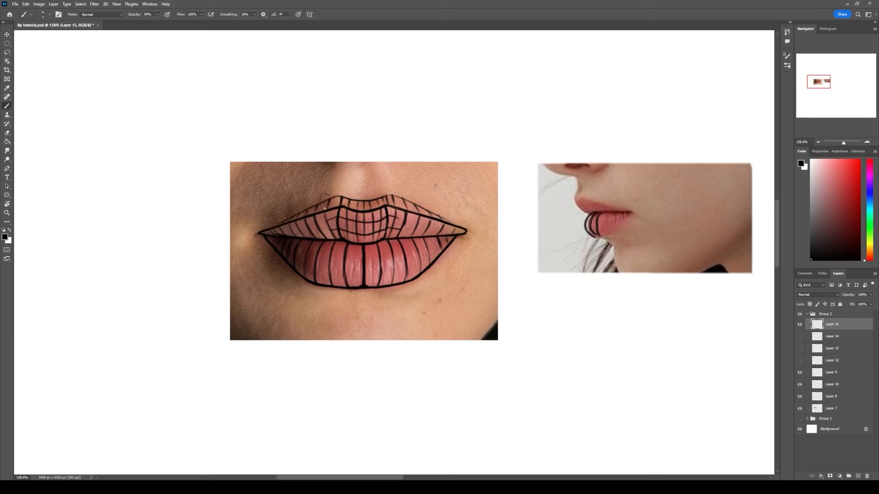
# Sketch a small lip-edge profile with an arrow above the front-view photo and try contour strokes along the upper lip's rim
pyautogui.moveTo(322, 202)
pyautogui.mouseDown()
pyautogui.moveTo(313, 193)
pyautogui.moveTo(283, 197)
pyautogui.mouseUp()
pyautogui.hotkey('ctrl', 'z')
pyautogui.hotkey('ctrl', 'z')
pyautogui.moveTo(418, 71)
pyautogui.mouseDown()
pyautogui.moveTo(425, 99)
pyautogui.moveTo(404, 118)
pyautogui.moveTo(437, 86)
pyautogui.moveTo(420, 79)
pyautogui.moveTo(439, 83)
pyautogui.mouseUp()
pyautogui.hotkey('ctrl', 'z')
pyautogui.hotkey('ctrl', 'z')
pyautogui.hotkey('ctrl', 'z')
pyautogui.hotkey('ctrl', 'z')
pyautogui.hotkey('ctrl', 'z')
pyautogui.moveTo(429, 84)
pyautogui.mouseDown()
pyautogui.moveTo(431, 102)
pyautogui.moveTo(433, 89)
pyautogui.mouseUp()
pyautogui.hotkey('ctrl', 'z')
pyautogui.hotkey('ctrl', 'z')
pyautogui.hotkey('ctrl', 'z')
pyautogui.moveTo(336, 201)
pyautogui.mouseDown()
pyautogui.moveTo(287, 216)
pyautogui.moveTo(285, 230)
pyautogui.moveTo(352, 219)
pyautogui.moveTo(440, 232)
pyautogui.moveTo(445, 217)
pyautogui.moveTo(356, 201)
pyautogui.moveTo(330, 199)
pyautogui.mouseUp()
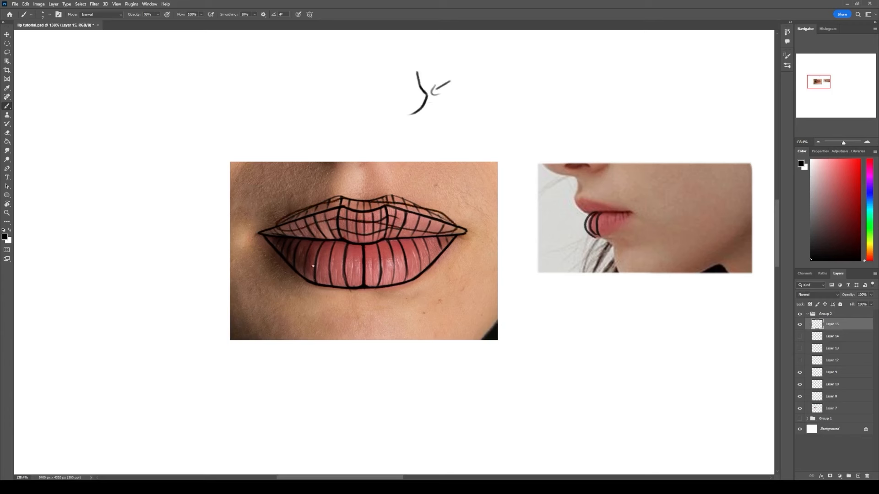
pyautogui.hotkey('ctrl', 'z')
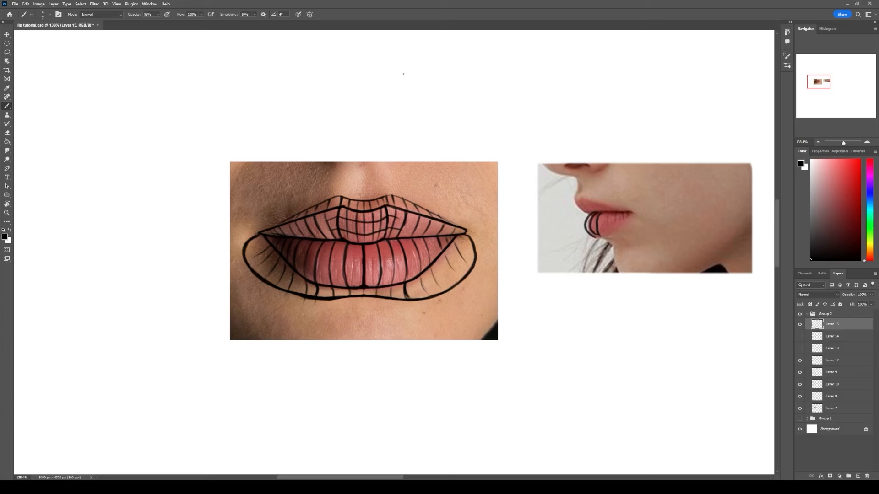
# Sketch a small two-curve lip profile above the front-view photo and cross-mark the form below one mouth corner
pyautogui.moveTo(400, 72)
pyautogui.mouseDown()
pyautogui.moveTo(425, 87)
pyautogui.moveTo(424, 95)
pyautogui.moveTo(410, 72)
pyautogui.moveTo(424, 94)
pyautogui.moveTo(398, 122)
pyautogui.moveTo(413, 135)
pyautogui.mouseUp()
pyautogui.moveTo(409, 104); pyautogui.dragTo(400, 117)
pyautogui.moveTo(363, 280)
pyautogui.mouseDown()
pyautogui.moveTo(338, 316)
pyautogui.moveTo(365, 281)
pyautogui.mouseUp()
pyautogui.hotkey('ctrl', 'z')
pyautogui.moveTo(410, 61)
pyautogui.mouseDown()
pyautogui.moveTo(412, 97)
pyautogui.moveTo(437, 113)
pyautogui.moveTo(402, 60)
pyautogui.mouseUp()
pyautogui.hotkey('ctrl', 'z')
pyautogui.moveTo(421, 91)
pyautogui.mouseDown()
pyautogui.moveTo(410, 151)
pyautogui.moveTo(437, 99)
pyautogui.mouseUp()
pyautogui.hotkey('ctrl', 'z')
pyautogui.moveTo(352, 305)
pyautogui.mouseDown()
pyautogui.moveTo(402, 276)
pyautogui.moveTo(412, 288)
pyautogui.moveTo(367, 267)
pyautogui.mouseUp()
pyautogui.hotkey('ctrl', 'z')
pyautogui.hotkey('ctrl', 'z')
pyautogui.moveTo(477, 237); pyautogui.dragTo(460, 256)
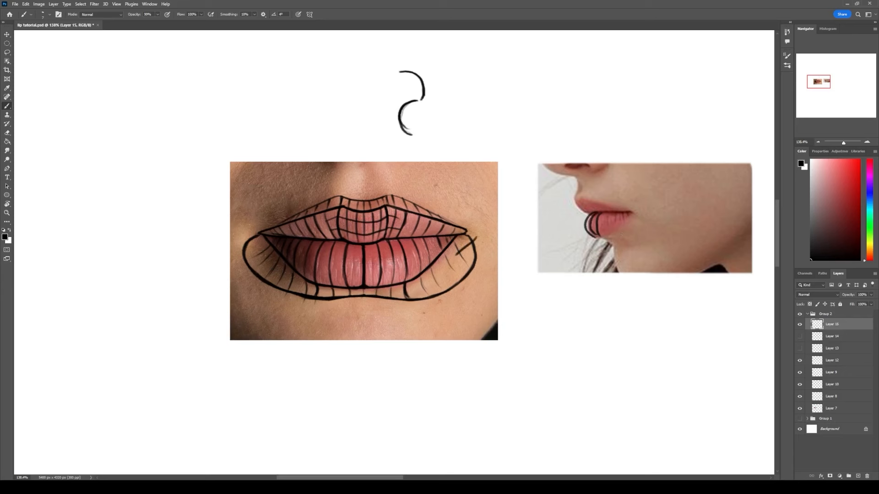
# Try marking the area around the lower lip and its corner on the side-view photo
pyautogui.moveTo(621, 229)
pyautogui.mouseDown()
pyautogui.moveTo(600, 240)
pyautogui.moveTo(638, 251)
pyautogui.moveTo(656, 237)
pyautogui.moveTo(615, 237)
pyautogui.mouseUp()
pyautogui.hotkey('ctrl', 'z')
pyautogui.moveTo(536, 183); pyautogui.dragTo(565, 201)
pyautogui.moveTo(614, 231)
pyautogui.mouseDown()
pyautogui.moveTo(615, 253)
pyautogui.moveTo(605, 230)
pyautogui.mouseUp()
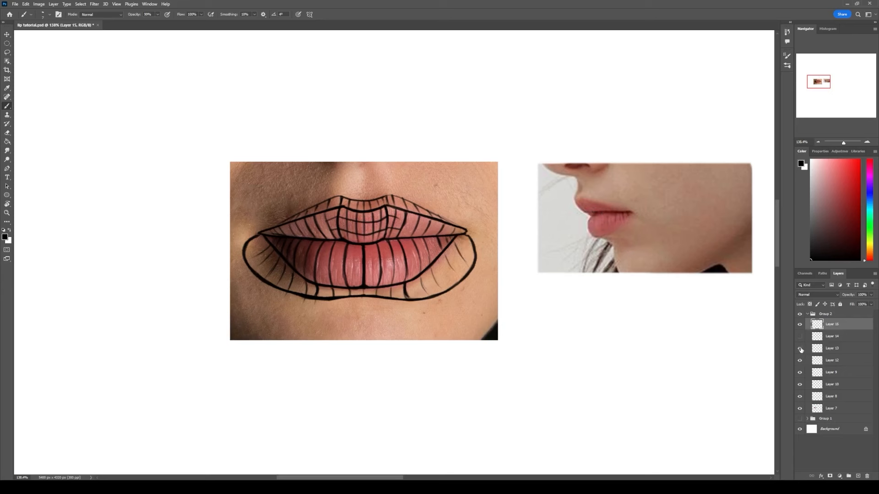
# Show Layer 13 with the philtrum contours and try outlining the rounded form around the philtrum
pyautogui.click(800, 348)
pyautogui.moveTo(376, 143)
pyautogui.mouseDown()
pyautogui.moveTo(322, 164)
pyautogui.moveTo(352, 211)
pyautogui.moveTo(351, 149)
pyautogui.mouseUp()
pyautogui.hotkey('ctrl', 'z')
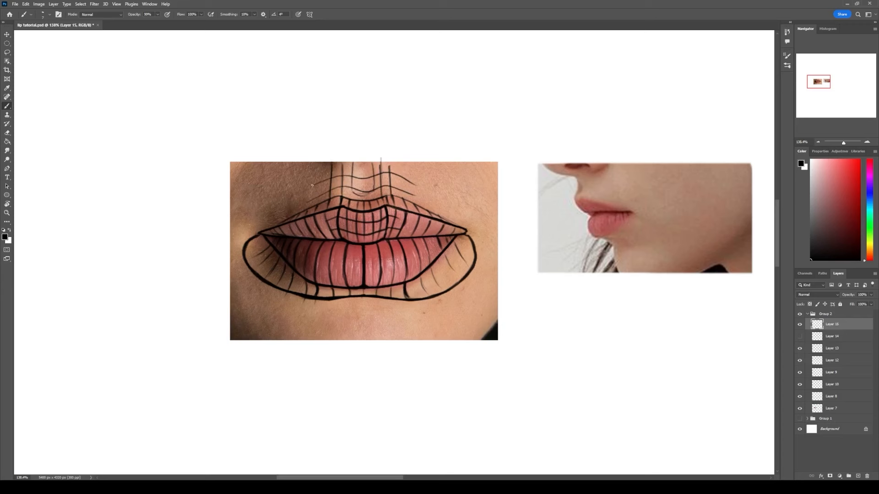
pyautogui.moveTo(328, 179)
pyautogui.mouseDown()
pyautogui.moveTo(395, 180)
pyautogui.moveTo(362, 164)
pyautogui.moveTo(351, 185)
pyautogui.moveTo(362, 198)
pyautogui.moveTo(372, 167)
pyautogui.mouseUp()
pyautogui.hotkey('ctrl', 'z')
pyautogui.moveTo(347, 159)
pyautogui.mouseDown()
pyautogui.moveTo(325, 169)
pyautogui.moveTo(396, 197)
pyautogui.moveTo(341, 157)
pyautogui.mouseUp()
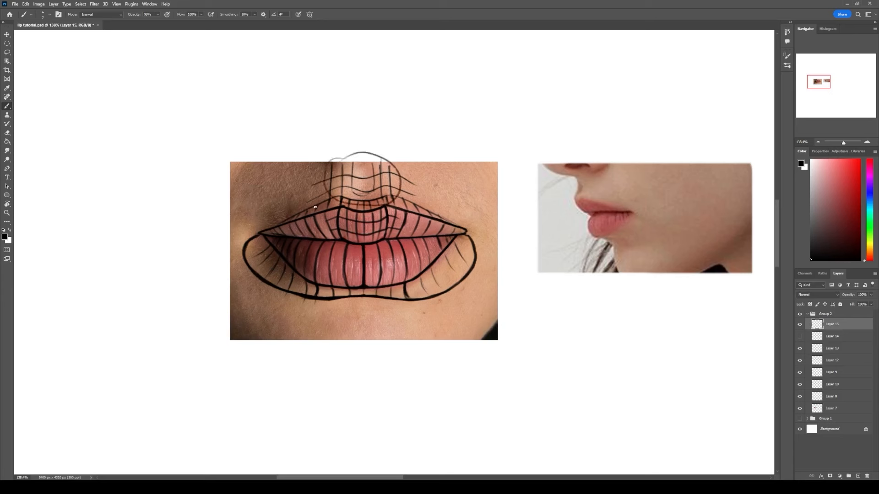
pyautogui.hotkey('ctrl', 'z')
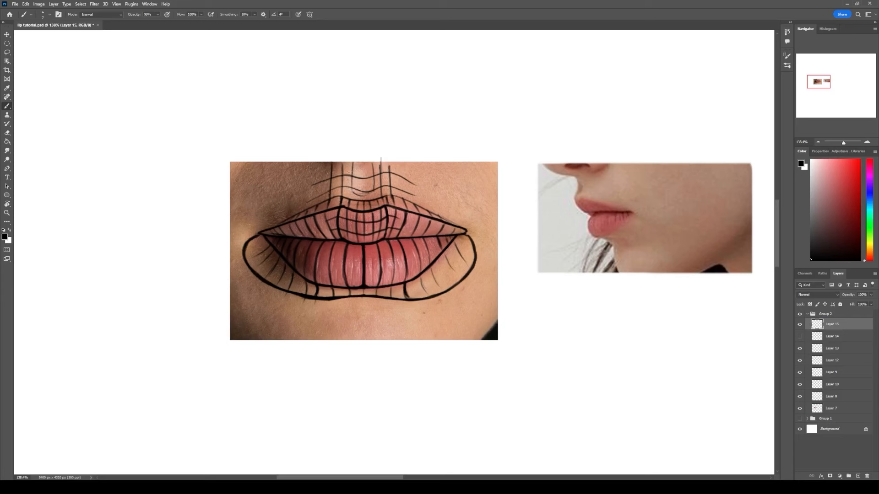
# Trace a wavy contour line across the philtrum and show Layer 14 with the mouth-corner contours
pyautogui.moveTo(316, 184)
pyautogui.mouseDown()
pyautogui.moveTo(390, 174)
pyautogui.moveTo(419, 188)
pyautogui.mouseUp()
pyautogui.moveTo(364, 158)
pyautogui.mouseDown()
pyautogui.moveTo(354, 160)
pyautogui.moveTo(350, 190)
pyautogui.moveTo(378, 173)
pyautogui.moveTo(353, 172)
pyautogui.moveTo(377, 189)
pyautogui.mouseUp()
pyautogui.hotkey('ctrl', 'z')
pyautogui.click(800, 336)
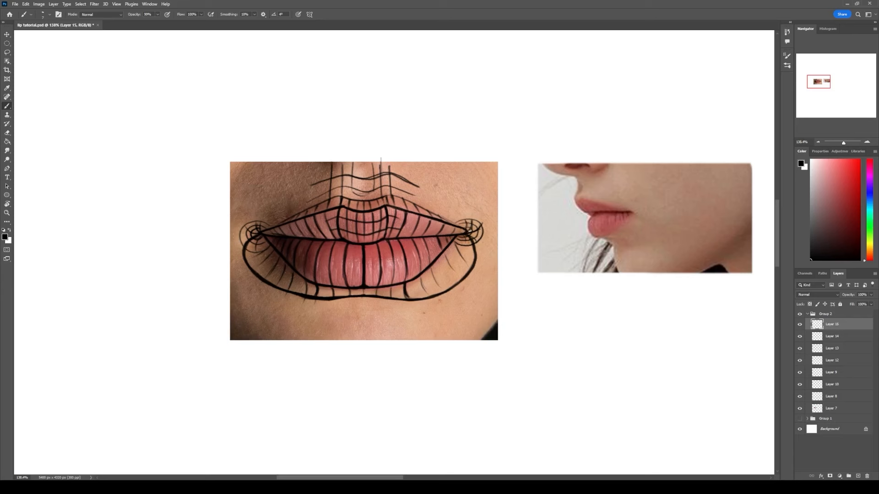
pyautogui.moveTo(519, 225)
pyautogui.mouseDown()
pyautogui.moveTo(505, 228)
pyautogui.moveTo(513, 236)
pyautogui.mouseUp()
pyautogui.moveTo(466, 230)
pyautogui.mouseDown()
pyautogui.moveTo(457, 245)
pyautogui.moveTo(458, 233)
pyautogui.moveTo(463, 244)
pyautogui.mouseUp()
pyautogui.hotkey('ctrl', 'z')
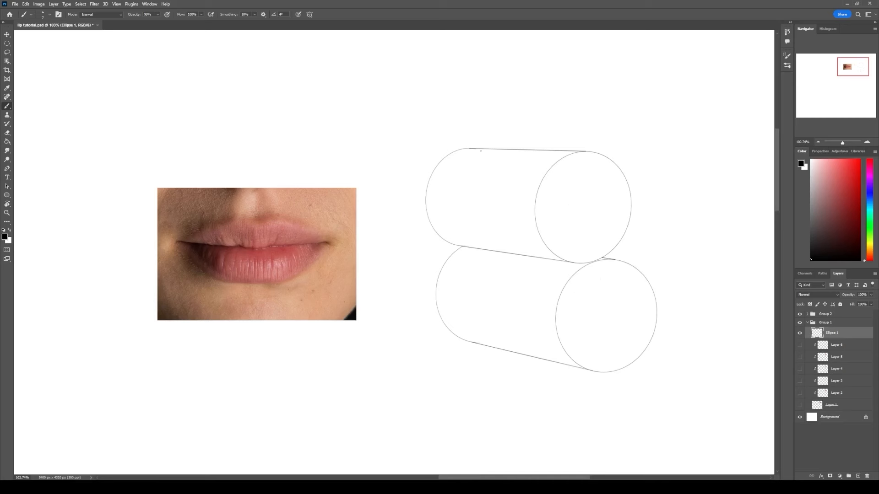
# Show Layer 1 through Layer 6 in Group 1 one after another to build up the shaded red cylinders
pyautogui.click(800, 406)
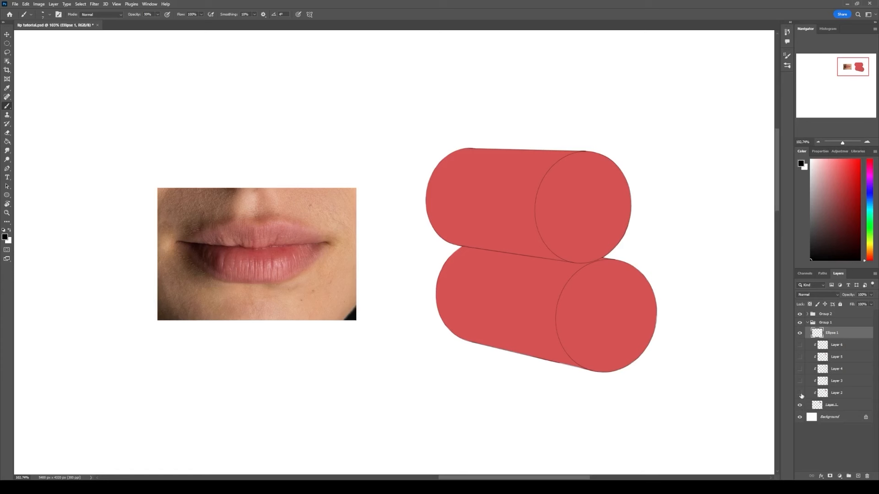
pyautogui.click(799, 393)
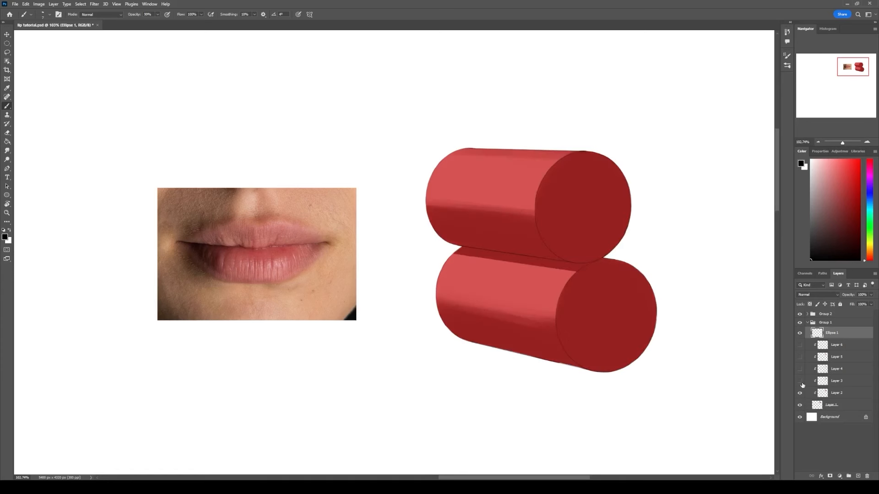
pyautogui.click(800, 383)
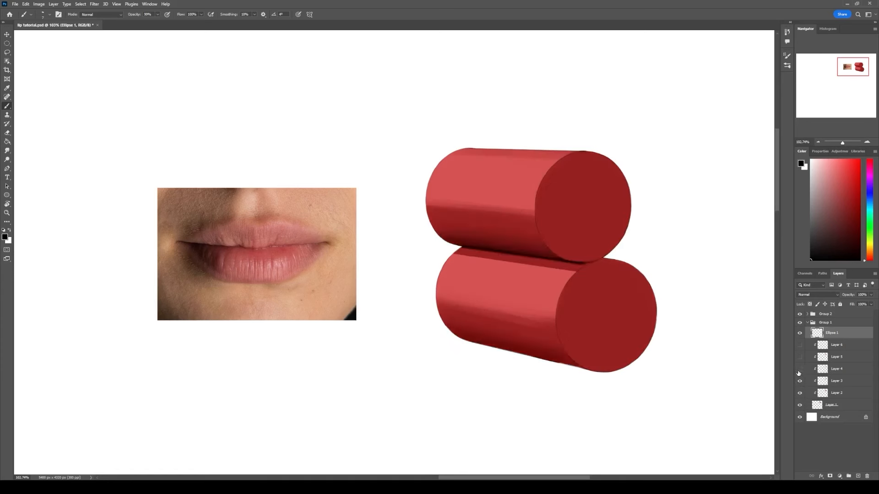
pyautogui.click(800, 369)
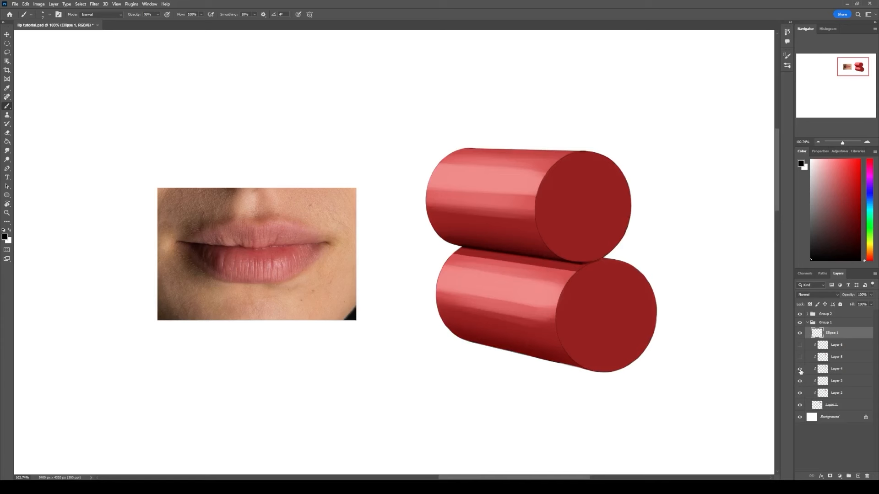
pyautogui.click(800, 358)
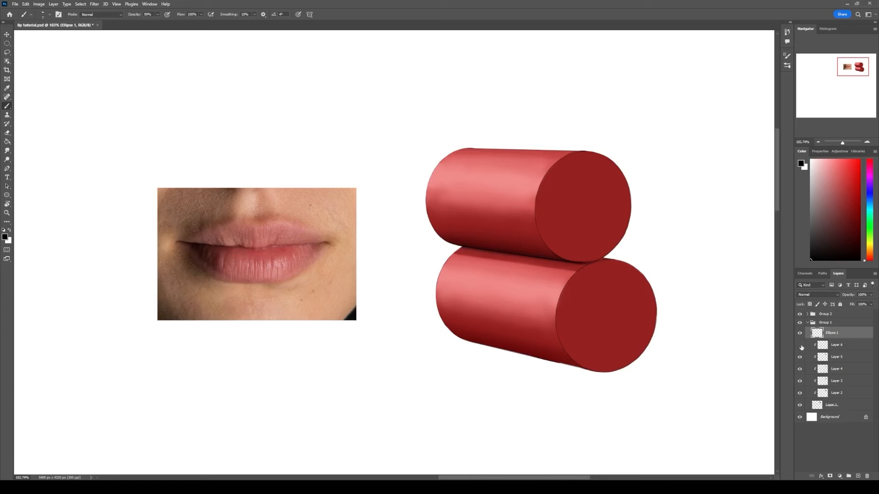
pyautogui.click(800, 346)
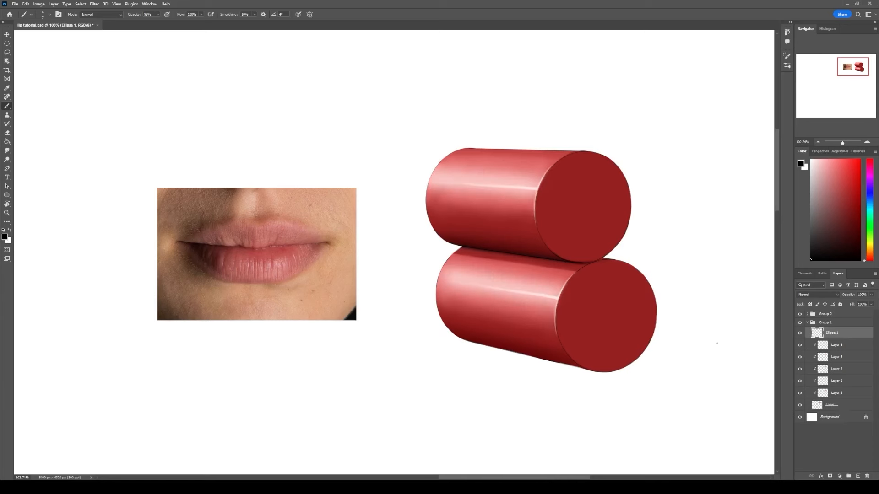
pyautogui.moveTo(601, 247)
pyautogui.mouseDown()
pyautogui.moveTo(614, 269)
pyautogui.moveTo(730, 236)
pyautogui.mouseUp()
pyautogui.moveTo(307, 341); pyautogui.dragTo(436, 297)
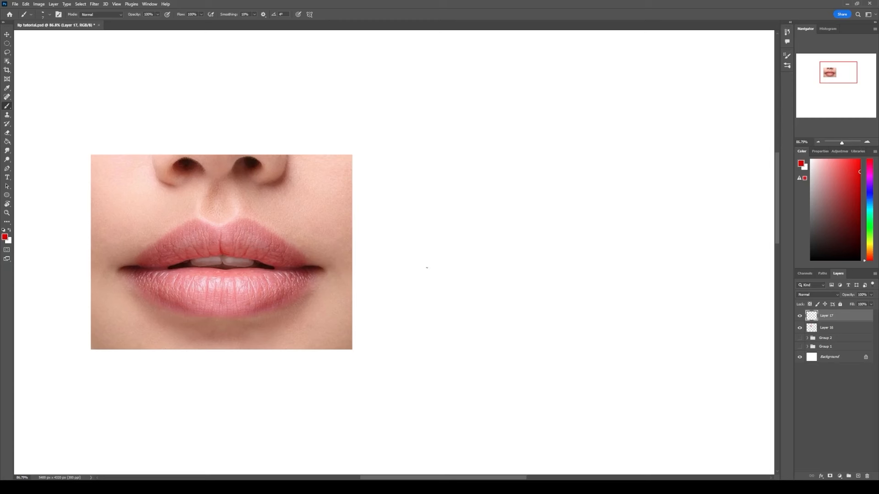
# Sketch the mouth opening in red beside the reference photo, with an arched upper edge and a parting line
pyautogui.moveTo(467, 266); pyautogui.dragTo(540, 253)
pyautogui.moveTo(544, 253)
pyautogui.mouseDown()
pyautogui.moveTo(616, 267)
pyautogui.moveTo(571, 256)
pyautogui.mouseUp()
pyautogui.moveTo(495, 267); pyautogui.dragTo(520, 264)
pyautogui.moveTo(527, 264); pyautogui.dragTo(546, 266)
pyautogui.moveTo(568, 264)
pyautogui.mouseDown()
pyautogui.moveTo(551, 266)
pyautogui.moveTo(589, 264)
pyautogui.moveTo(489, 265)
pyautogui.mouseUp()
pyautogui.moveTo(499, 264); pyautogui.dragTo(544, 264)
pyautogui.moveTo(591, 267); pyautogui.dragTo(607, 269)
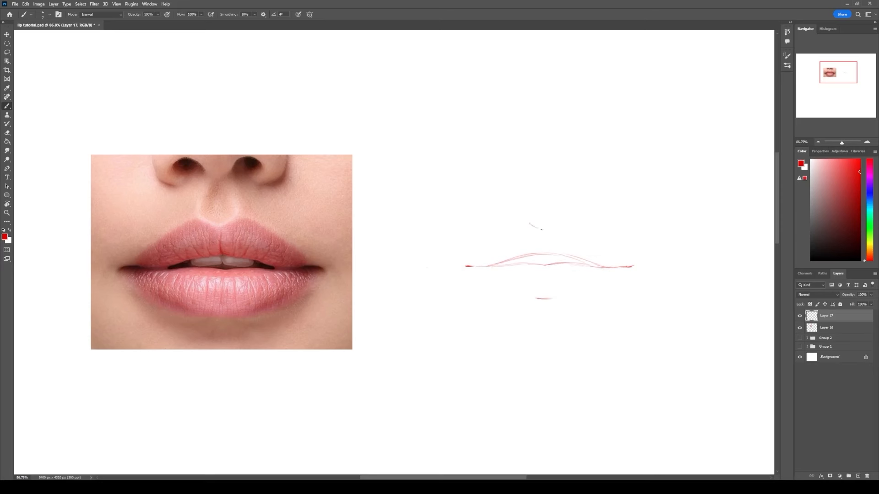
# Add the cupid's bow dip, reinforce the mouth corners and opening line of the red sketch, and show the rulers
pyautogui.moveTo(541, 230); pyautogui.dragTo(556, 223)
pyautogui.moveTo(466, 267); pyautogui.dragTo(500, 264)
pyautogui.moveTo(625, 267); pyautogui.dragTo(620, 268)
pyautogui.moveTo(497, 264); pyautogui.dragTo(534, 258)
pyautogui.hotkey('ctrl', 'r')
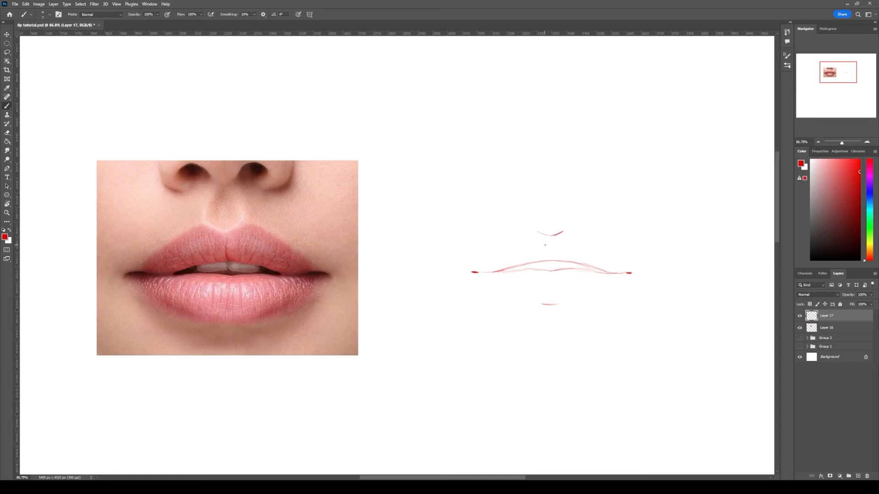
# Set Layer 17 to the Multiply blend mode and add a new layer directly above Layer 16
pyautogui.click(825, 295)
pyautogui.click(819, 356)
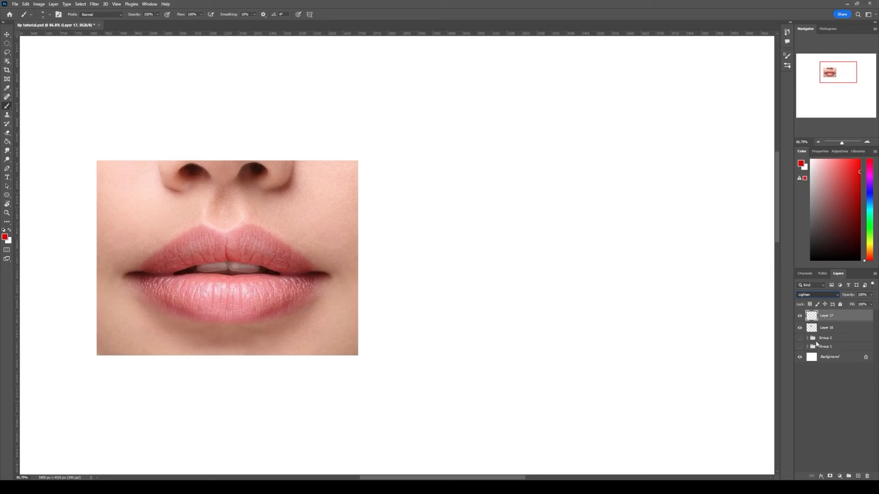
pyautogui.click(812, 324)
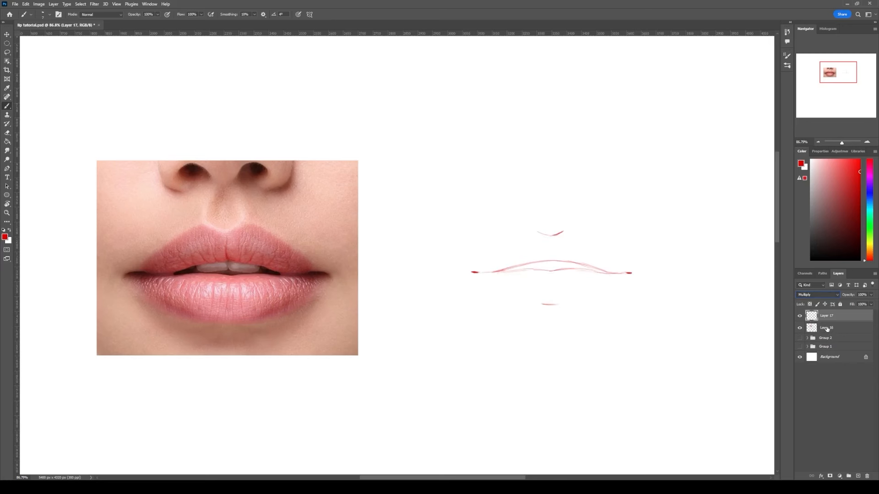
pyautogui.click(827, 329)
pyautogui.hotkey('ctrl', 'shift', 'alt', 'n')
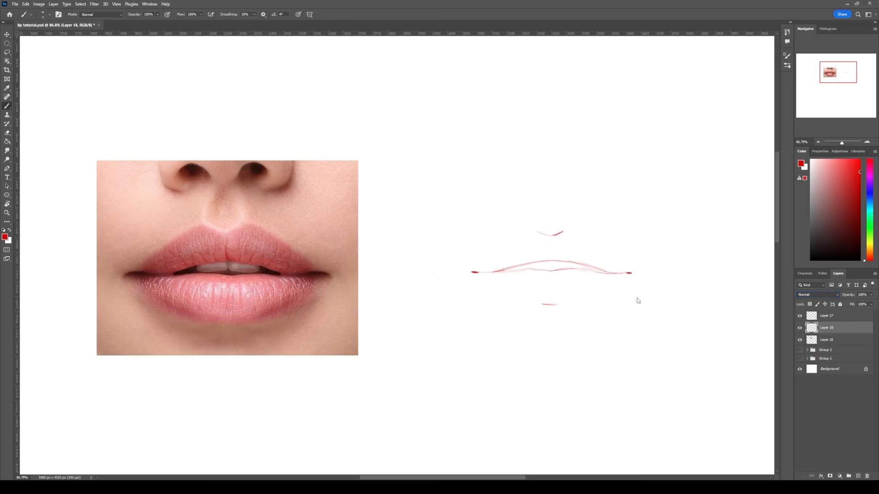
# Paint a large flat block of light peach skin tone beneath the red sketch with a much larger brush
pyautogui.press(']')
pyautogui.press(']')
pyautogui.press(']')
pyautogui.press(']')
pyautogui.press(']')
pyautogui.press(']')
pyautogui.press(']')
pyautogui.press(']')
pyautogui.press(']')
pyautogui.press(']')
pyautogui.press(']')
pyautogui.click(870, 259)
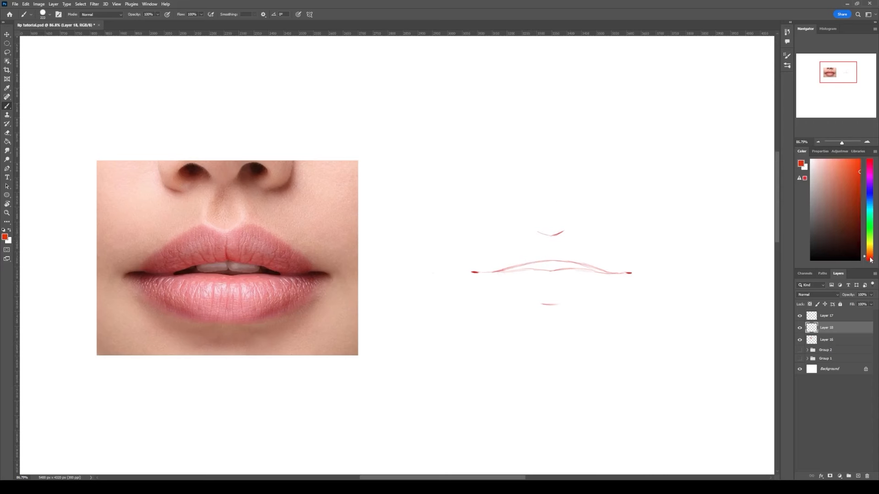
pyautogui.click(865, 244)
pyautogui.click(834, 166)
pyautogui.moveTo(833, 165); pyautogui.dragTo(828, 161)
pyautogui.moveTo(515, 251)
pyautogui.mouseDown()
pyautogui.moveTo(496, 252)
pyautogui.moveTo(561, 237)
pyautogui.moveTo(547, 268)
pyautogui.moveTo(561, 291)
pyautogui.moveTo(514, 285)
pyautogui.moveTo(466, 237)
pyautogui.moveTo(470, 310)
pyautogui.moveTo(455, 255)
pyautogui.moveTo(529, 312)
pyautogui.moveTo(467, 336)
pyautogui.moveTo(573, 318)
pyautogui.moveTo(636, 269)
pyautogui.moveTo(636, 235)
pyautogui.moveTo(594, 205)
pyautogui.moveTo(436, 205)
pyautogui.moveTo(423, 340)
pyautogui.moveTo(428, 211)
pyautogui.moveTo(634, 196)
pyautogui.moveTo(636, 303)
pyautogui.moveTo(657, 305)
pyautogui.moveTo(466, 328)
pyautogui.moveTo(612, 326)
pyautogui.moveTo(441, 346)
pyautogui.moveTo(658, 341)
pyautogui.moveTo(456, 352)
pyautogui.moveTo(662, 330)
pyautogui.moveTo(673, 229)
pyautogui.moveTo(672, 273)
pyautogui.moveTo(585, 187)
pyautogui.moveTo(438, 184)
pyautogui.moveTo(421, 328)
pyautogui.moveTo(428, 210)
pyautogui.moveTo(576, 179)
pyautogui.moveTo(687, 242)
pyautogui.moveTo(559, 349)
pyautogui.moveTo(604, 343)
pyautogui.moveTo(520, 355)
pyautogui.moveTo(652, 362)
pyautogui.moveTo(695, 231)
pyautogui.moveTo(683, 349)
pyautogui.mouseUp()
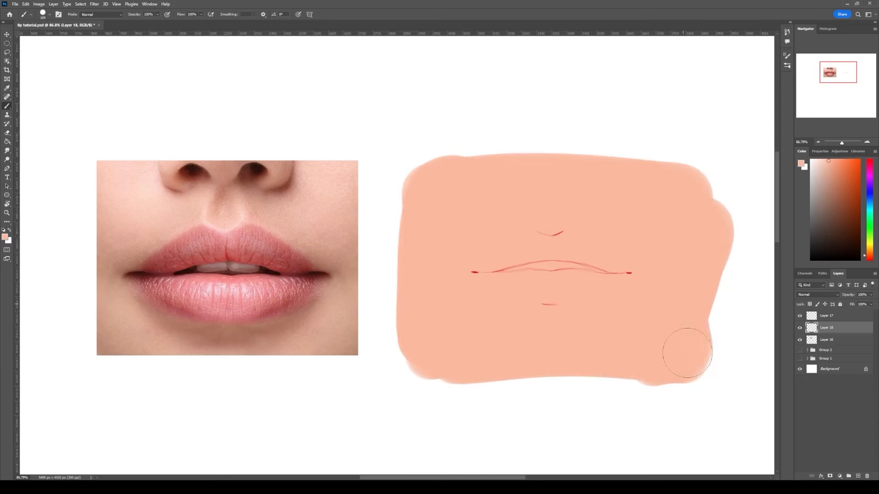
# Fill the upper and lower lip shapes with a flat pink sampled from the reference photo's lower lip
pyautogui.keyDown('alt'); pyautogui.rightClick(539, 270); pyautogui.keyUp('alt')
pyautogui.keyDown('alt'); pyautogui.rightClick(580, 253); pyautogui.keyUp('alt')
pyautogui.keyDown('alt'); pyautogui.click(229, 288); pyautogui.keyUp('alt')
pyautogui.moveTo(521, 257)
pyautogui.mouseDown()
pyautogui.moveTo(609, 263)
pyautogui.moveTo(572, 247)
pyautogui.moveTo(549, 297)
pyautogui.moveTo(605, 288)
pyautogui.moveTo(581, 285)
pyautogui.mouseUp()
# Paint the mouth opening with a dark tone sampled from the reference and clean its edge with the lip pink
pyautogui.keyDown('alt'); pyautogui.rightClick(596, 284); pyautogui.keyUp('alt')
pyautogui.keyDown('alt'); pyautogui.click(179, 273); pyautogui.keyUp('alt')
pyautogui.moveTo(498, 272)
pyautogui.mouseDown()
pyautogui.moveTo(607, 273)
pyautogui.moveTo(508, 271)
pyautogui.mouseUp()
pyautogui.keyDown('alt'); pyautogui.click(567, 279); pyautogui.keyUp('alt')
pyautogui.moveTo(594, 273)
pyautogui.mouseDown()
pyautogui.moveTo(517, 271)
pyautogui.moveTo(577, 266)
pyautogui.mouseUp()
# Paint the teeth with a grey sampled from the reference photo and refine them against the dark opening
pyautogui.keyDown('alt'); pyautogui.click(213, 267); pyautogui.keyUp('alt')
pyautogui.keyDown('alt'); pyautogui.click(556, 268); pyautogui.keyUp('alt')
pyautogui.keyDown('alt'); pyautogui.click(551, 266); pyautogui.keyUp('alt')
pyautogui.keyDown('alt'); pyautogui.click(573, 269); pyautogui.keyUp('alt')
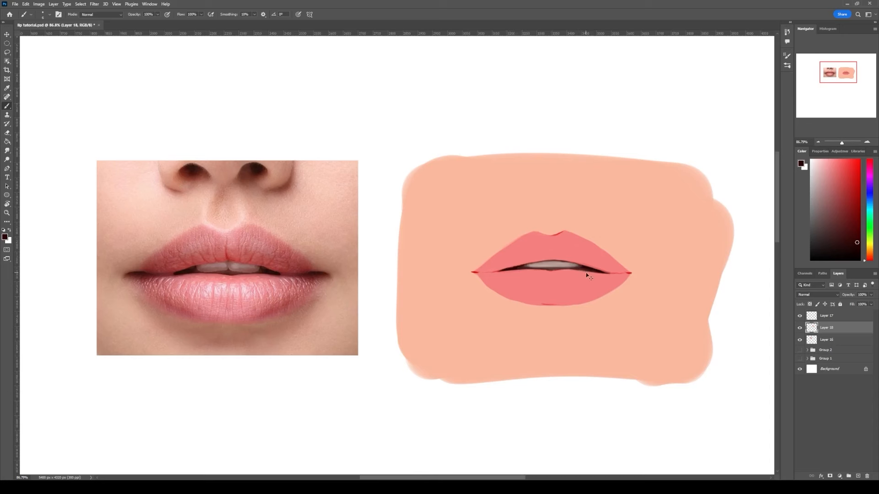
# Add a new layer above the flat colours and shade the outer corners of both lips with a darker pink
pyautogui.hotkey('ctrl', 'shift', 'alt', 'n')
pyautogui.keyDown('alt'); pyautogui.click(556, 250); pyautogui.keyUp('alt')
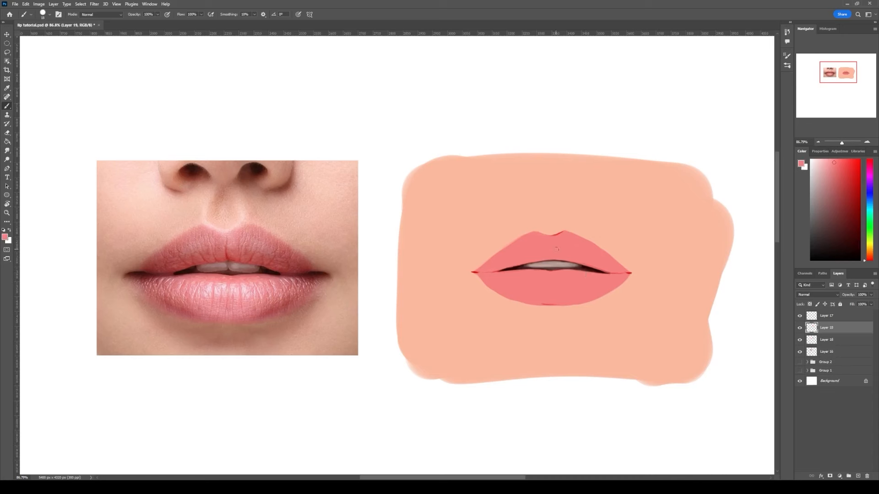
pyautogui.keyDown('alt'); pyautogui.click(535, 246); pyautogui.keyUp('alt')
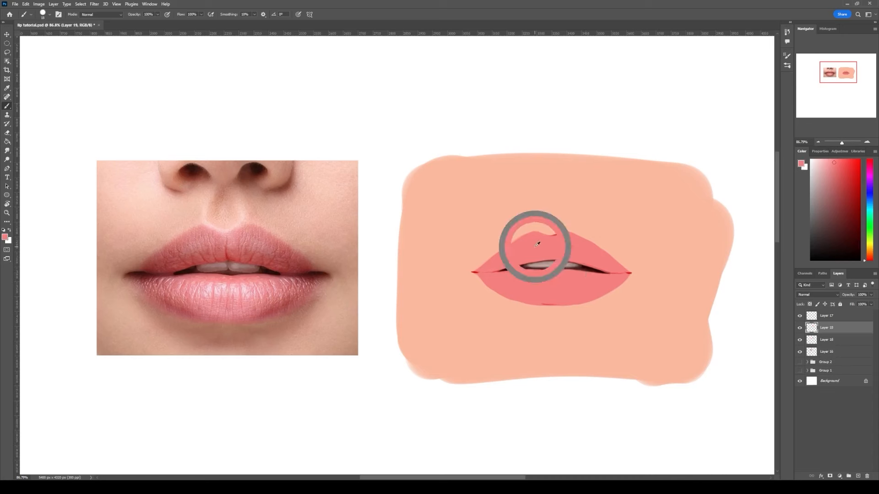
pyautogui.click(838, 170)
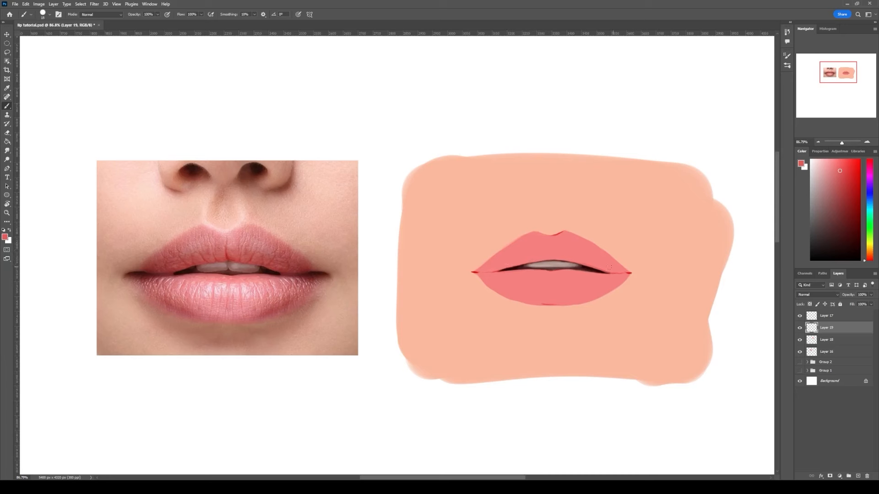
pyautogui.hotkey('ctrl', 'alt', 'g')
pyautogui.moveTo(609, 267)
pyautogui.mouseDown()
pyautogui.moveTo(504, 254)
pyautogui.moveTo(612, 264)
pyautogui.mouseUp()
pyautogui.hotkey('ctrl', 'alt', 'g')
pyautogui.moveTo(483, 278); pyautogui.dragTo(524, 299)
pyautogui.moveTo(625, 278)
pyautogui.mouseDown()
pyautogui.moveTo(576, 302)
pyautogui.moveTo(604, 266)
pyautogui.mouseUp()
# Deepen the shading along the upper lip above the opening and at the lips' outer corners with a darker red
pyautogui.click(842, 182)
pyautogui.moveTo(483, 270); pyautogui.dragTo(564, 256)
pyautogui.moveTo(569, 260); pyautogui.dragTo(605, 268)
pyautogui.moveTo(488, 266); pyautogui.dragTo(526, 248)
pyautogui.moveTo(617, 268)
pyautogui.mouseDown()
pyautogui.moveTo(581, 255)
pyautogui.moveTo(596, 297)
pyautogui.mouseUp()
pyautogui.moveTo(475, 274); pyautogui.dragTo(502, 289)
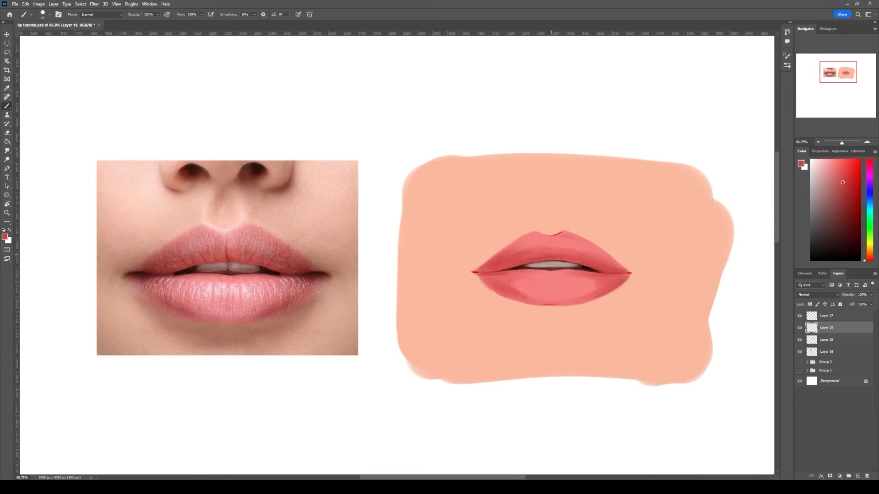
# Shade the lower lip's outer corners, bottom edge and the area under the mouth opening with reds sampled from the painting
pyautogui.keyDown('alt'); pyautogui.click(477, 288); pyautogui.keyUp('alt')
pyautogui.moveTo(629, 280); pyautogui.dragTo(611, 295)
pyautogui.moveTo(478, 277); pyautogui.dragTo(490, 291)
pyautogui.keyDown('alt'); pyautogui.click(508, 293); pyautogui.keyUp('alt')
pyautogui.moveTo(539, 303); pyautogui.dragTo(580, 303)
pyautogui.moveTo(521, 272); pyautogui.dragTo(579, 273)
pyautogui.press(']')
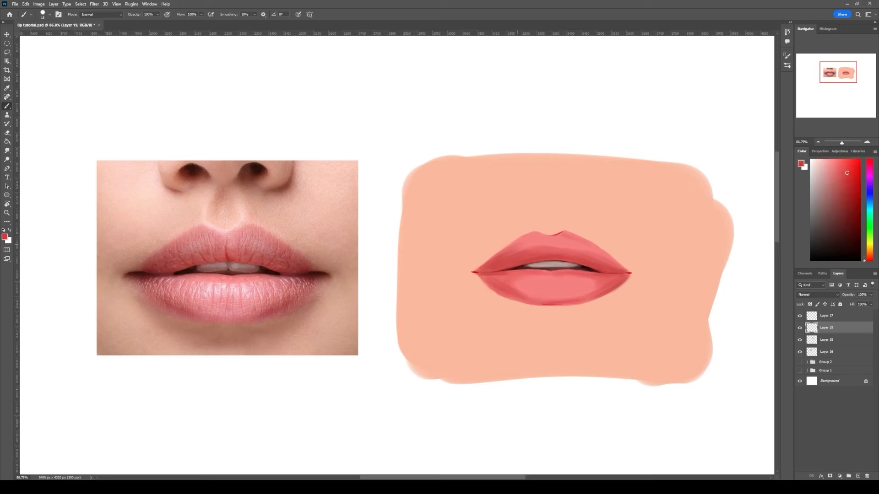
# Mark the shadow areas around the mouth and philtrum on the reference photo, undoing each mark
pyautogui.moveTo(134, 282)
pyautogui.mouseDown()
pyautogui.moveTo(137, 321)
pyautogui.moveTo(315, 308)
pyautogui.moveTo(319, 285)
pyautogui.mouseUp()
pyautogui.moveTo(317, 289)
pyautogui.mouseDown()
pyautogui.moveTo(259, 325)
pyautogui.moveTo(190, 318)
pyautogui.moveTo(144, 290)
pyautogui.moveTo(132, 295)
pyautogui.moveTo(206, 357)
pyautogui.mouseUp()
pyautogui.hotkey('ctrl', 'z')
pyautogui.moveTo(225, 182)
pyautogui.mouseDown()
pyautogui.moveTo(211, 197)
pyautogui.moveTo(211, 221)
pyautogui.moveTo(222, 184)
pyautogui.mouseUp()
pyautogui.hotkey('ctrl', 'z')
pyautogui.moveTo(115, 256)
pyautogui.mouseDown()
pyautogui.moveTo(120, 276)
pyautogui.moveTo(178, 226)
pyautogui.moveTo(125, 271)
pyautogui.mouseUp()
pyautogui.hotkey('ctrl', 'z')
# Paint a brownish skin-tone shadow beneath the lower lip, following its curve out to both mouth corners
pyautogui.keyDown('alt'); pyautogui.click(558, 313); pyautogui.keyUp('alt')
pyautogui.click(835, 177)
pyautogui.press(']')
pyautogui.press(']')
pyautogui.moveTo(526, 309); pyautogui.dragTo(630, 283)
pyautogui.moveTo(474, 276); pyautogui.dragTo(521, 306)
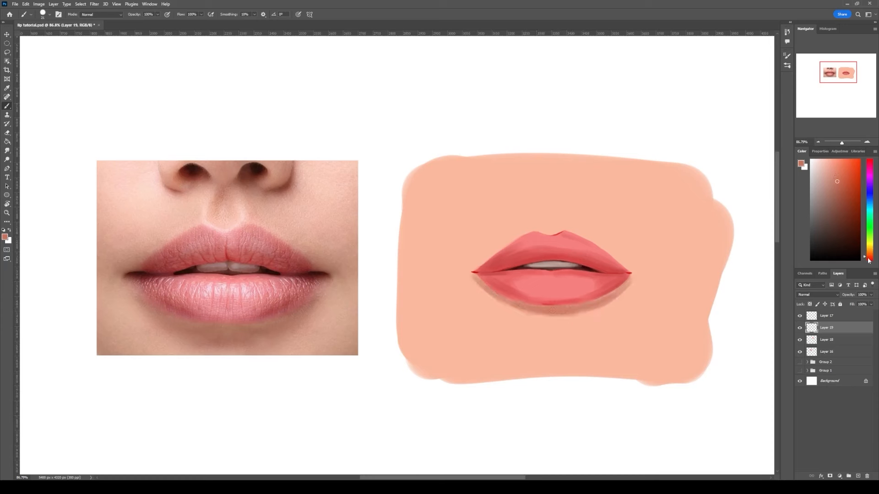
# Paint soft skin shadows in the philtrum and above the upper lip's outer corners with a smaller brush and sampled skin tones
pyautogui.keyDown('alt'); pyautogui.click(579, 307); pyautogui.keyUp('alt')
pyautogui.keyDown('alt'); pyautogui.click(578, 305); pyautogui.keyUp('alt')
pyautogui.press('[')
pyautogui.press('[')
pyautogui.press('[')
pyautogui.moveTo(544, 207)
pyautogui.mouseDown()
pyautogui.moveTo(545, 231)
pyautogui.moveTo(469, 273)
pyautogui.mouseUp()
pyautogui.press(']')
pyautogui.moveTo(633, 275); pyautogui.dragTo(614, 246)
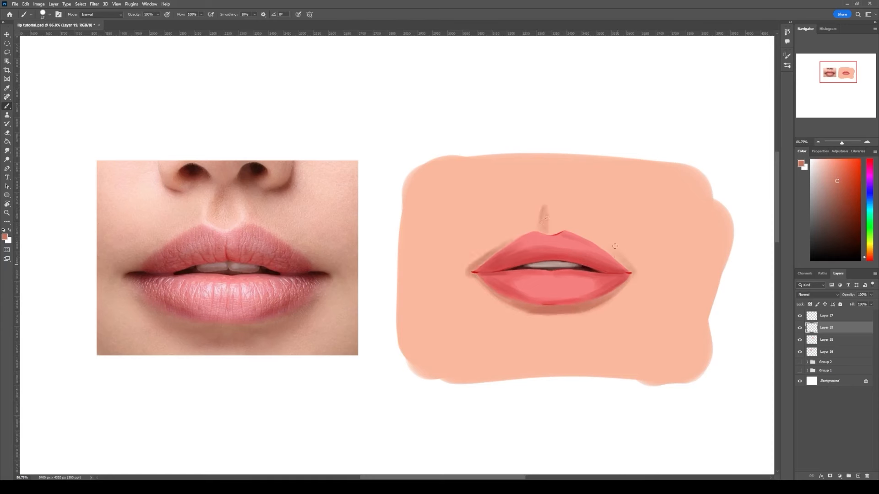
pyautogui.keyDown('alt'); pyautogui.click(477, 260); pyautogui.keyUp('alt')
pyautogui.press('[')
pyautogui.press('[')
# Circle both mouth corners and the mouth opening on the reference photo, and undo the circles
pyautogui.keyDown('alt'); pyautogui.click(319, 262); pyautogui.keyUp('alt')
pyautogui.moveTo(325, 248); pyautogui.dragTo(339, 255)
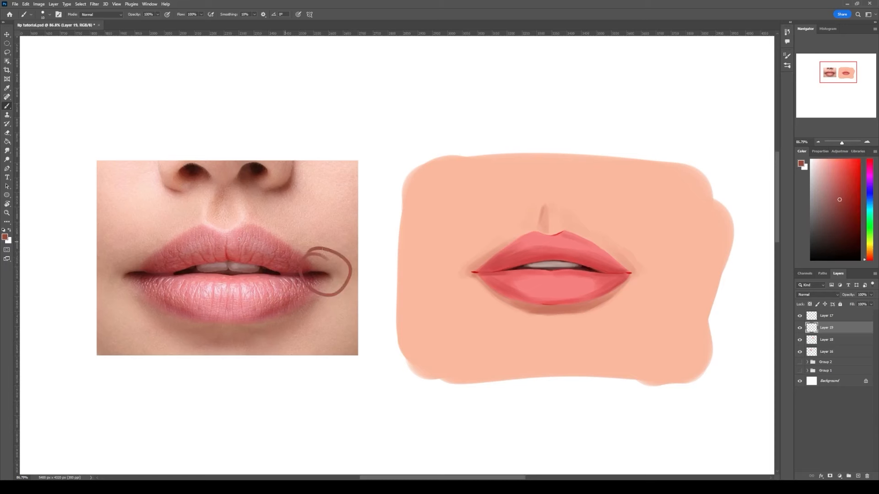
pyautogui.moveTo(130, 250); pyautogui.dragTo(112, 277)
pyautogui.moveTo(271, 267)
pyautogui.mouseDown()
pyautogui.moveTo(185, 251)
pyautogui.moveTo(279, 285)
pyautogui.moveTo(250, 251)
pyautogui.mouseUp()
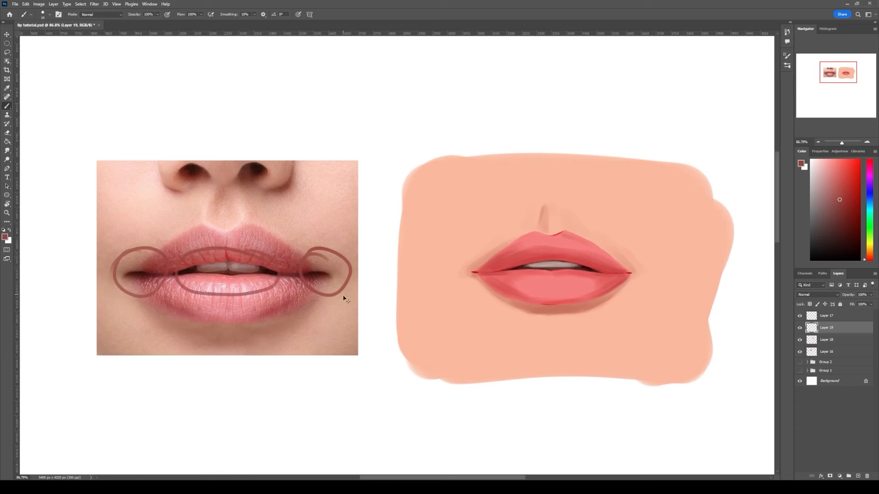
pyautogui.hotkey('ctrl', 'z')
pyautogui.hotkey('ctrl', 'z')
pyautogui.hotkey('ctrl', 'z')
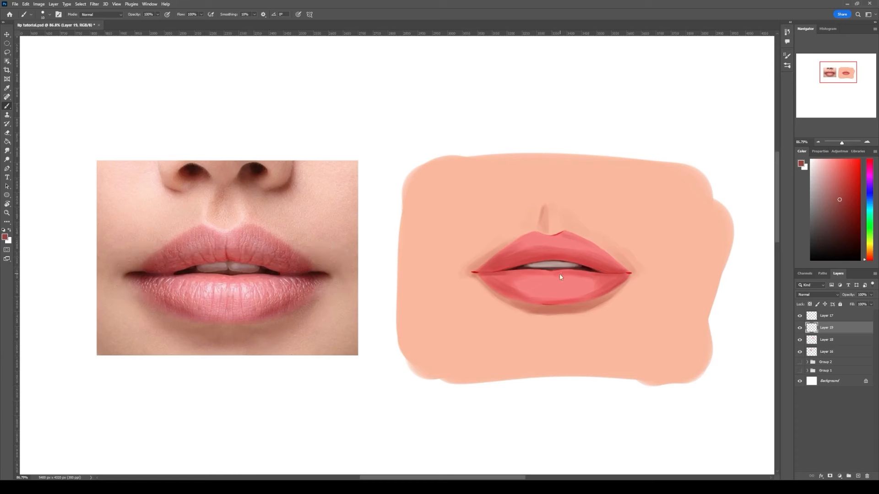
# Darken both mouth corners with a very dark red and a small brush
pyautogui.moveTo(856, 241); pyautogui.dragTo(864, 245)
pyautogui.press('[')
pyautogui.press('[')
pyautogui.press('[')
pyautogui.moveTo(631, 273); pyautogui.dragTo(616, 273)
pyautogui.moveTo(472, 273); pyautogui.dragTo(498, 281)
# Shade the upper outer areas of the lower lip with a larger brush and pinks sampled from the lips
pyautogui.keyDown('alt'); pyautogui.click(496, 286); pyautogui.keyUp('alt')
pyautogui.press(']')
pyautogui.press(']')
pyautogui.press(']')
pyautogui.press(']')
pyautogui.press(']')
pyautogui.press(']')
pyautogui.moveTo(489, 274); pyautogui.dragTo(510, 286)
pyautogui.keyDown('alt'); pyautogui.click(568, 274); pyautogui.keyUp('alt')
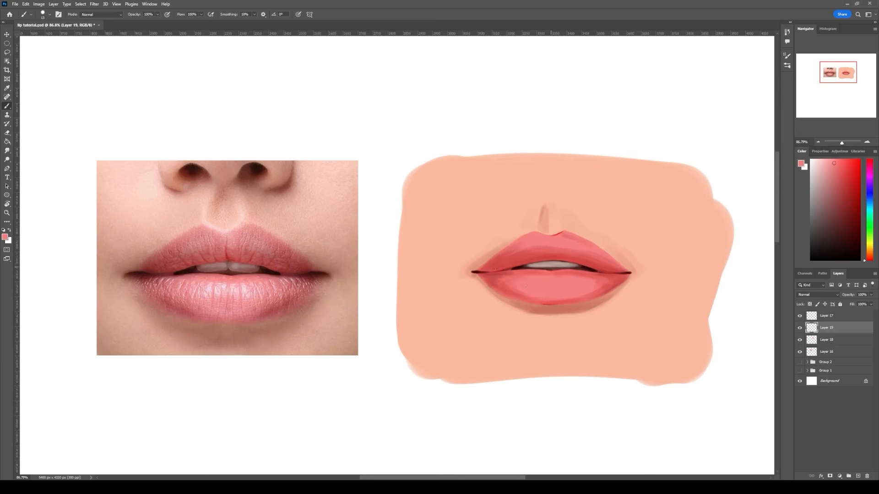
# Outline the philtrum and cupid's bow on the reference photo with a sampled red, and undo the marks
pyautogui.keyDown('alt'); pyautogui.click(274, 257); pyautogui.keyUp('alt')
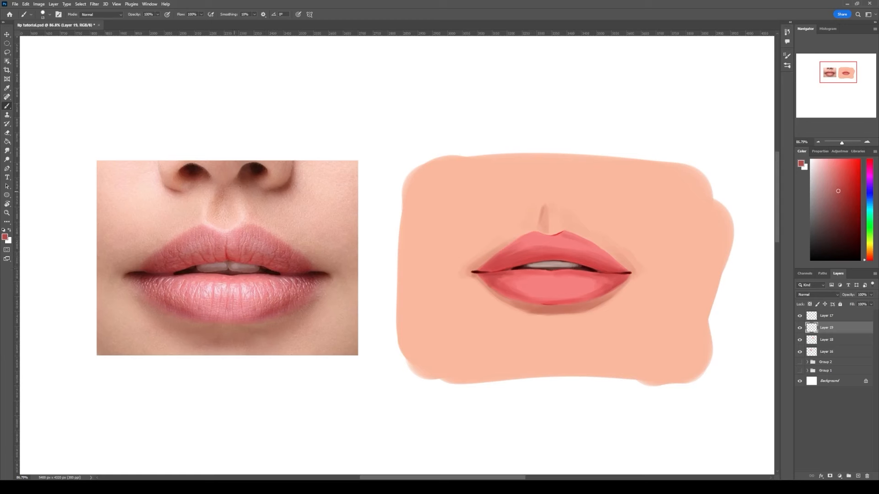
pyautogui.moveTo(229, 184)
pyautogui.mouseDown()
pyautogui.moveTo(257, 190)
pyautogui.moveTo(241, 238)
pyautogui.moveTo(196, 247)
pyautogui.moveTo(255, 243)
pyautogui.moveTo(234, 222)
pyautogui.mouseUp()
pyautogui.hotkey('ctrl', 'z')
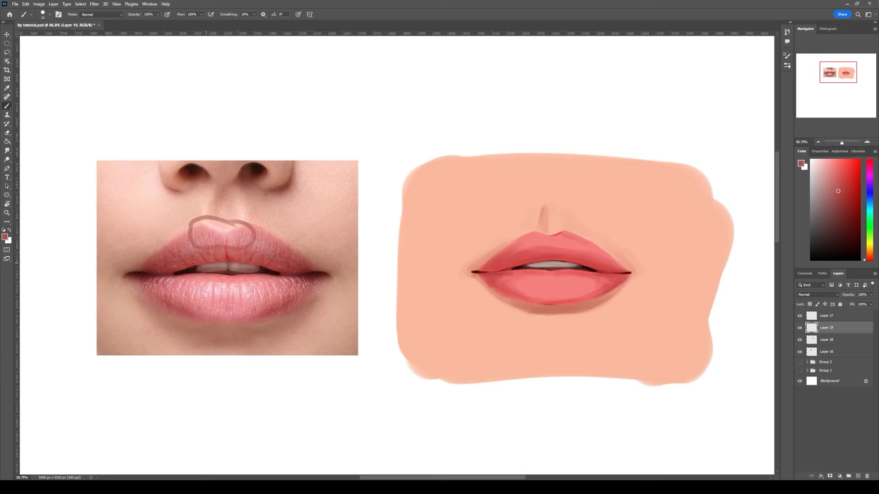
pyautogui.hotkey('ctrl', 'z')
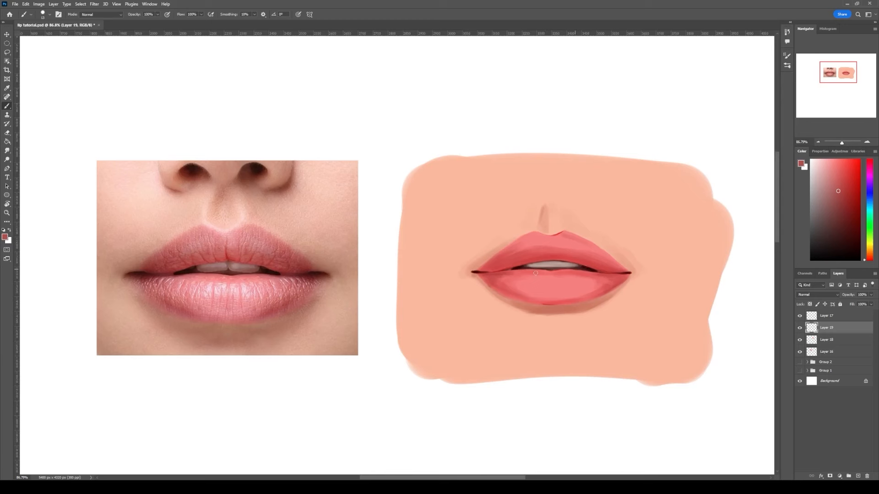
# Lighten the upper middle of the lower lip with a paler pink, working outward from its centre
pyautogui.keyDown('alt'); pyautogui.click(550, 279); pyautogui.keyUp('alt')
pyautogui.moveTo(556, 281); pyautogui.dragTo(510, 281)
pyautogui.moveTo(570, 278); pyautogui.dragTo(606, 279)
# Refine the upper lip's shading with sampled and darker reds, and add light skin tones around the lips
pyautogui.keyDown('alt'); pyautogui.click(578, 254); pyautogui.keyUp('alt')
pyautogui.moveTo(570, 242)
pyautogui.mouseDown()
pyautogui.moveTo(581, 246)
pyautogui.moveTo(488, 269)
pyautogui.mouseUp()
pyautogui.click(852, 201)
pyautogui.press('[')
pyautogui.press('[')
pyautogui.press('[')
pyautogui.keyDown('alt'); pyautogui.click(488, 269); pyautogui.keyUp('alt')
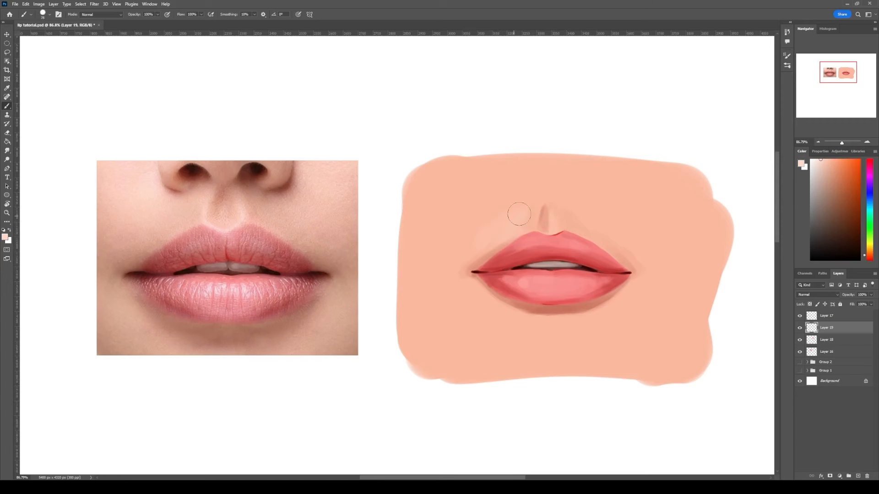
pyautogui.keyDown('alt'); pyautogui.click(548, 302); pyautogui.keyUp('alt')
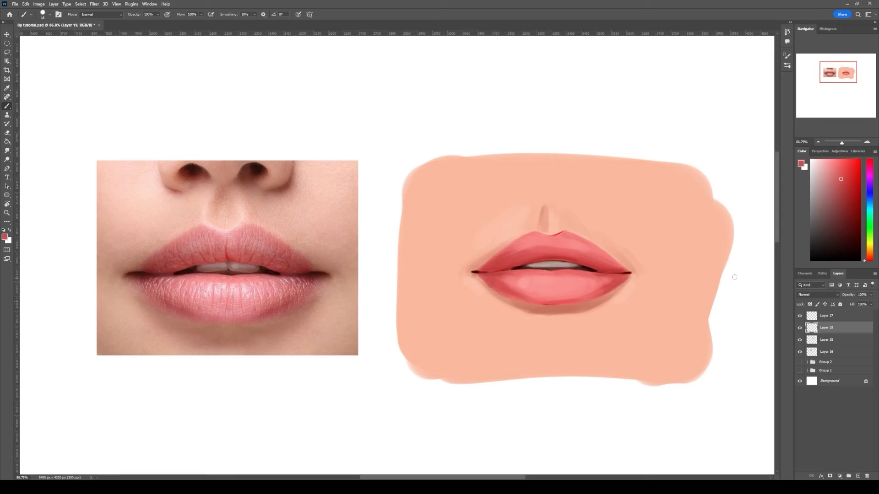
# Merge the three lip layers above the base colour layer into one layer
pyautogui.click(799, 352)
pyautogui.click(800, 352)
pyautogui.click(825, 344)
pyautogui.keyDown('shift'); pyautogui.click(824, 318); pyautogui.keyUp('shift')
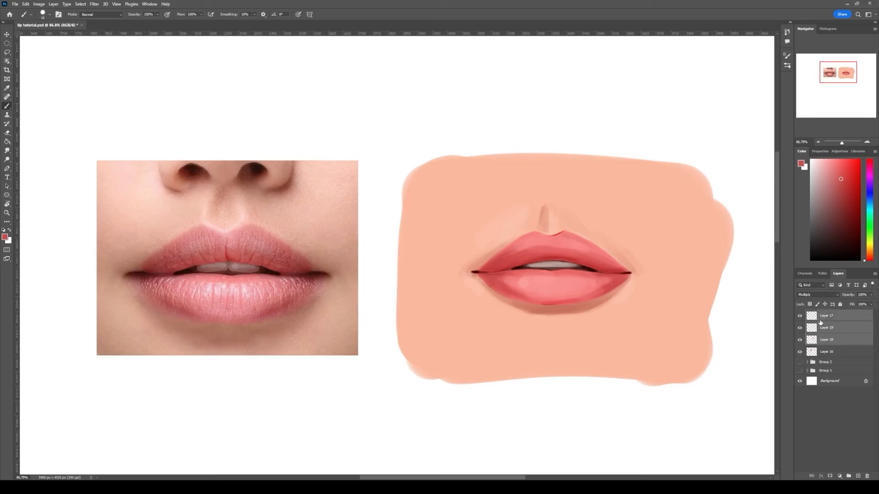
pyautogui.hotkey('ctrl', 'e')
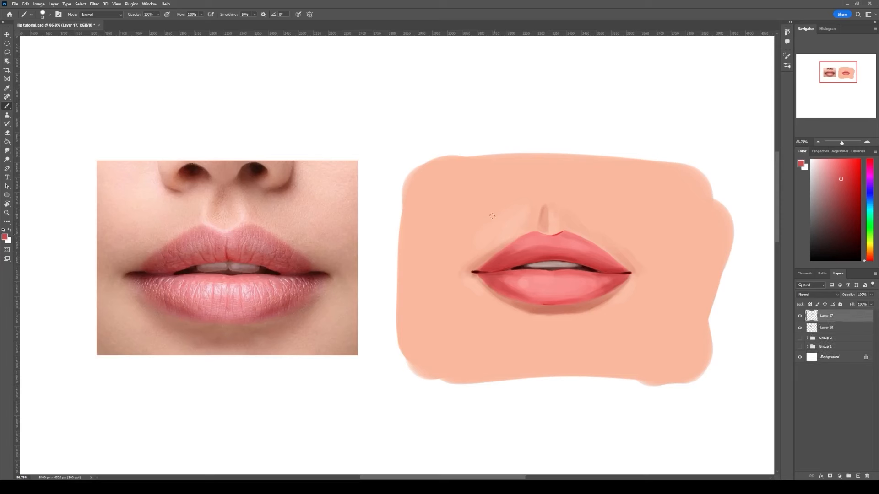
# Blend the philtrum shadow and the upper lip's tones with the Mixer Brush
pyautogui.hotkey('shift', 'b')
pyautogui.hotkey('shift', 'b')
pyautogui.hotkey('shift', 'b')
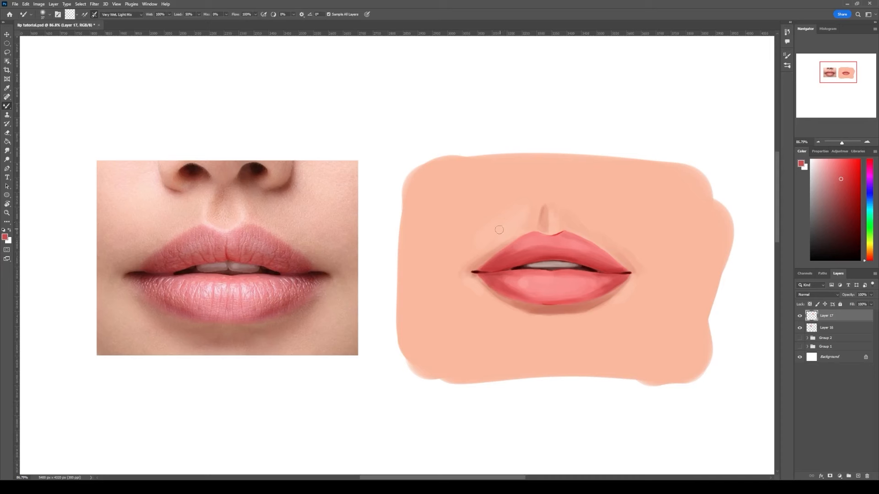
pyautogui.click(611, 412)
pyautogui.click(480, 237)
pyautogui.moveTo(544, 213); pyautogui.dragTo(544, 215)
pyautogui.moveTo(480, 267)
pyautogui.mouseDown()
pyautogui.moveTo(503, 251)
pyautogui.moveTo(578, 266)
pyautogui.mouseUp()
# Blend the lower lip's corners, the upper lip's outer slope and the shadow beneath the lower lip
pyautogui.moveTo(611, 286); pyautogui.dragTo(601, 293)
pyautogui.moveTo(490, 286); pyautogui.dragTo(508, 297)
pyautogui.moveTo(627, 273); pyautogui.dragTo(635, 273)
pyautogui.moveTo(590, 249); pyautogui.dragTo(606, 260)
pyautogui.moveTo(506, 304); pyautogui.dragTo(519, 311)
pyautogui.moveTo(529, 313); pyautogui.dragTo(571, 315)
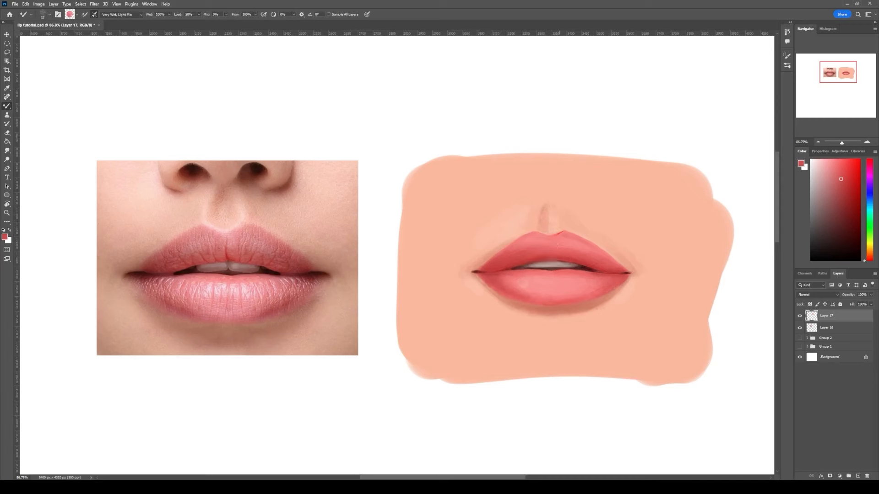
# Soften the mouth corners, the upper lip's outer edges and the teeth within the mouth opening
pyautogui.moveTo(628, 272); pyautogui.dragTo(634, 275)
pyautogui.moveTo(478, 268); pyautogui.dragTo(490, 259)
pyautogui.moveTo(614, 259); pyautogui.dragTo(632, 273)
pyautogui.moveTo(560, 265); pyautogui.dragTo(594, 270)
pyautogui.moveTo(544, 267); pyautogui.dragTo(528, 267)
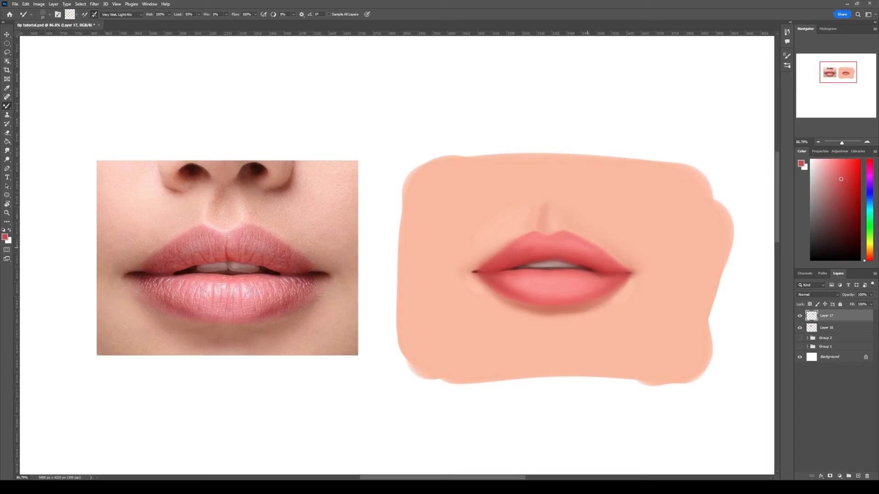
# Switch back to the regular Brush and deepen the outer parts of the upper and lower lips with a darker red
pyautogui.hotkey('shift', 'b')
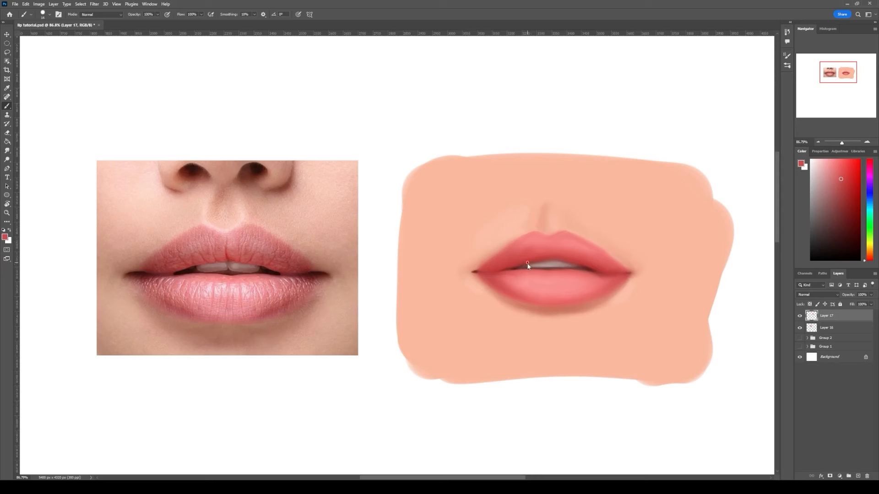
pyautogui.press('[')
pyautogui.keyDown('alt'); pyautogui.click(491, 263); pyautogui.keyUp('alt')
pyautogui.click(847, 199)
pyautogui.press(']')
pyautogui.press(']')
pyautogui.press(']')
pyautogui.moveTo(483, 265); pyautogui.dragTo(507, 249)
pyautogui.moveTo(624, 277); pyautogui.dragTo(594, 294)
# Redraw the dark line between the lips from both corners with a fine brush in very dark maroon
pyautogui.keyDown('alt'); pyautogui.click(598, 294); pyautogui.keyUp('alt')
pyautogui.click(859, 233)
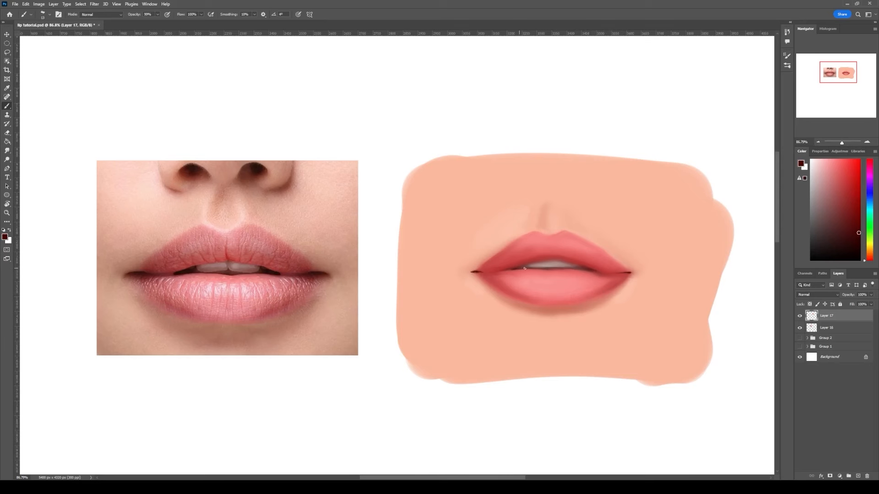
pyautogui.press('[')
pyautogui.press('[')
pyautogui.press('[')
pyautogui.press('[')
pyautogui.press('[')
pyautogui.press('[')
pyautogui.press('[')
pyautogui.moveTo(472, 272); pyautogui.dragTo(522, 269)
pyautogui.moveTo(633, 273); pyautogui.dragTo(530, 264)
pyautogui.moveTo(529, 266); pyautogui.dragTo(554, 267)
# Soften the skin at the mouth corner and the shadow's edge below the lower lip using sampled skin tone and the Mixer Brush
pyautogui.keyDown('alt'); pyautogui.click(560, 313); pyautogui.keyUp('alt')
pyautogui.hotkey('shift', 'b')
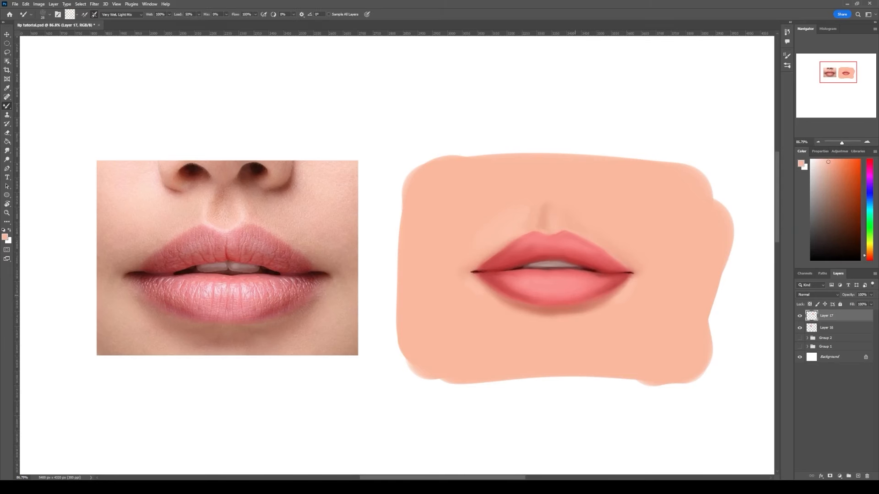
pyautogui.moveTo(633, 274); pyautogui.dragTo(640, 270)
pyautogui.keyDown('alt'); pyautogui.click(556, 321); pyautogui.keyUp('alt')
pyautogui.moveTo(541, 317); pyautogui.dragTo(601, 309)
pyautogui.keyDown('alt'); pyautogui.click(522, 320); pyautogui.keyUp('alt')
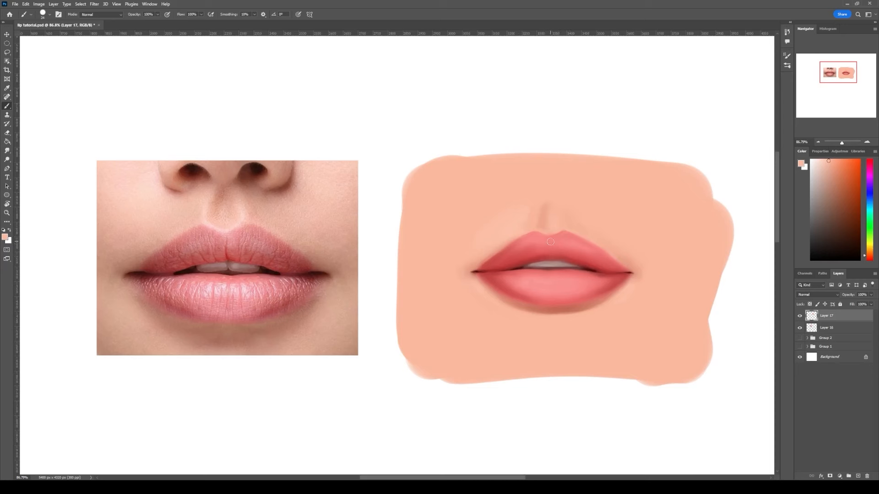
# Mark the highlight areas on the lower lip and philtrum of the reference photo, undoing each mark
pyautogui.click(642, 402)
pyautogui.press('[')
pyautogui.moveTo(253, 279)
pyautogui.mouseDown()
pyautogui.moveTo(170, 287)
pyautogui.moveTo(234, 271)
pyautogui.mouseUp()
pyautogui.hotkey('ctrl', 'z')
pyautogui.moveTo(239, 190)
pyautogui.mouseDown()
pyautogui.moveTo(207, 186)
pyautogui.moveTo(195, 233)
pyautogui.moveTo(246, 240)
pyautogui.moveTo(235, 183)
pyautogui.mouseUp()
pyautogui.hotkey('ctrl', 'z')
# Paint a near-white highlight along the cupid's bow above the upper lip with a smaller brush
pyautogui.click(814, 160)
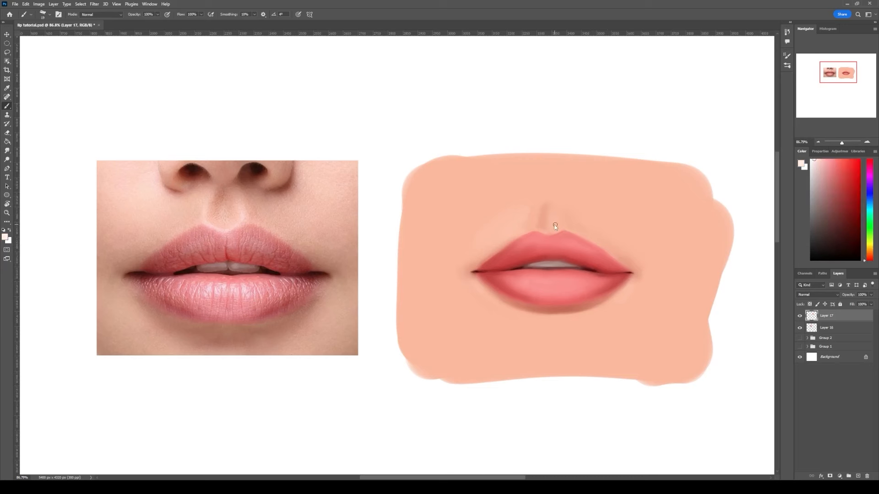
pyautogui.press('[')
pyautogui.press('[')
pyautogui.press('[')
pyautogui.press('[')
pyautogui.moveTo(562, 230); pyautogui.dragTo(536, 230)
# Add small near-white and pale pink highlight strokes across the upper middle and centre of the lower lip
pyautogui.press('[')
pyautogui.press('[')
pyautogui.press('[')
pyautogui.press('[')
pyautogui.moveTo(529, 279); pyautogui.dragTo(530, 286)
pyautogui.moveTo(540, 280); pyautogui.dragTo(558, 284)
pyautogui.moveTo(575, 278); pyautogui.dragTo(575, 282)
pyautogui.click(820, 159)
pyautogui.moveTo(521, 279); pyautogui.dragTo(523, 284)
pyautogui.moveTo(505, 278); pyautogui.dragTo(586, 288)
pyautogui.moveTo(522, 295); pyautogui.dragTo(577, 296)
# Touch up the lips' corners with fine darker red strokes and blend them using the Mixer Brush
pyautogui.click(840, 179)
pyautogui.press('[')
pyautogui.press('[')
pyautogui.press('[')
pyautogui.press('[')
pyautogui.click(846, 197)
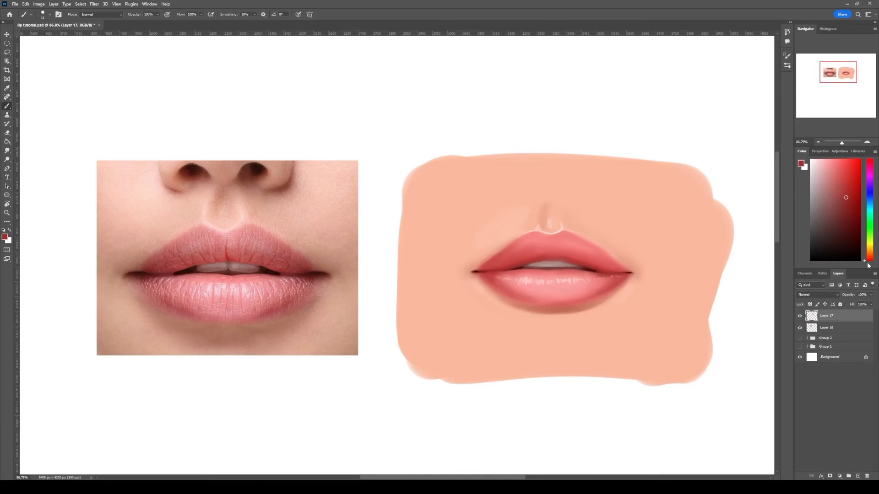
pyautogui.click(853, 232)
pyautogui.moveTo(477, 270); pyautogui.dragTo(502, 268)
pyautogui.keyDown('alt'); pyautogui.click(497, 280); pyautogui.keyUp('alt')
pyautogui.hotkey('shift', 'b')
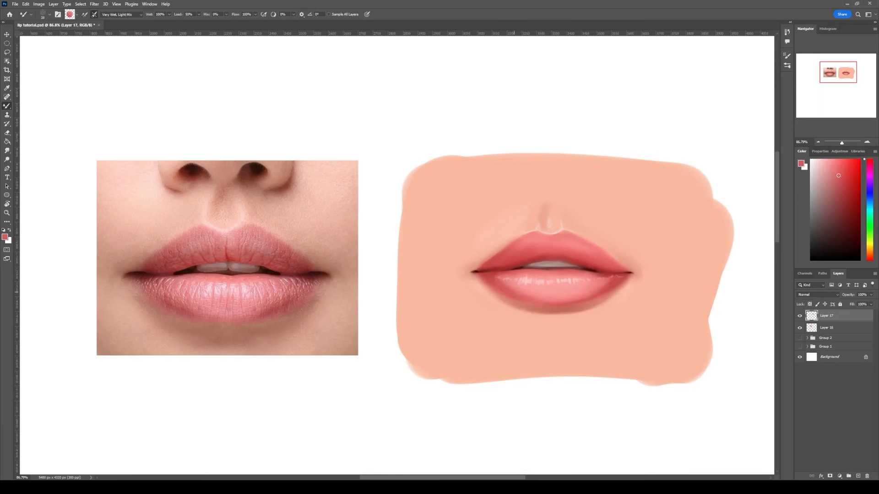
pyautogui.hotkey('shift', 'b')
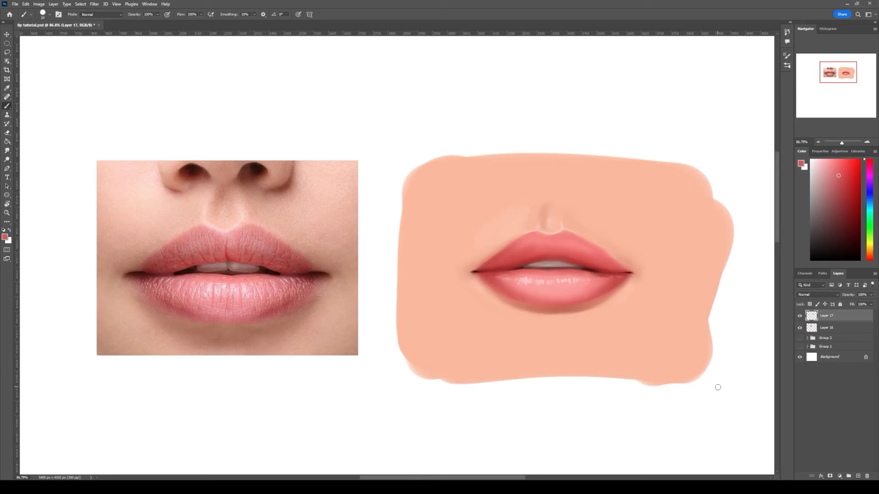